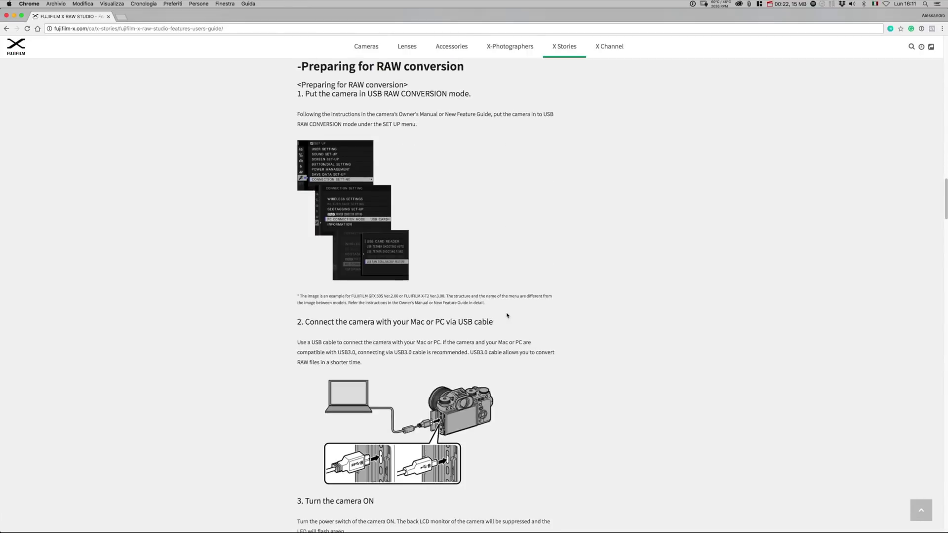
Download the Mac installer XRawStudio10.dmg from the FUJIFILM X RAW STUDIO page, accepting the license agreement
scroll(506, 314, down, 20)
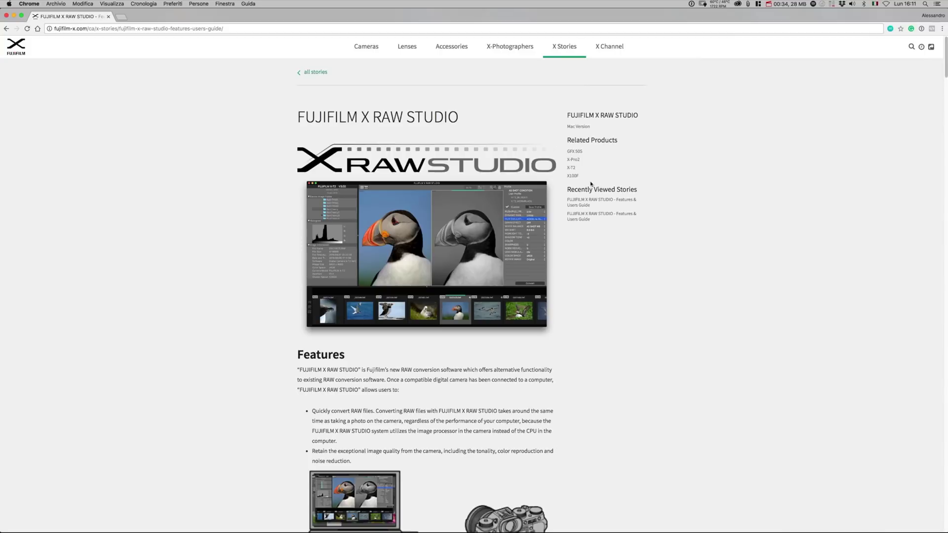
click(575, 131)
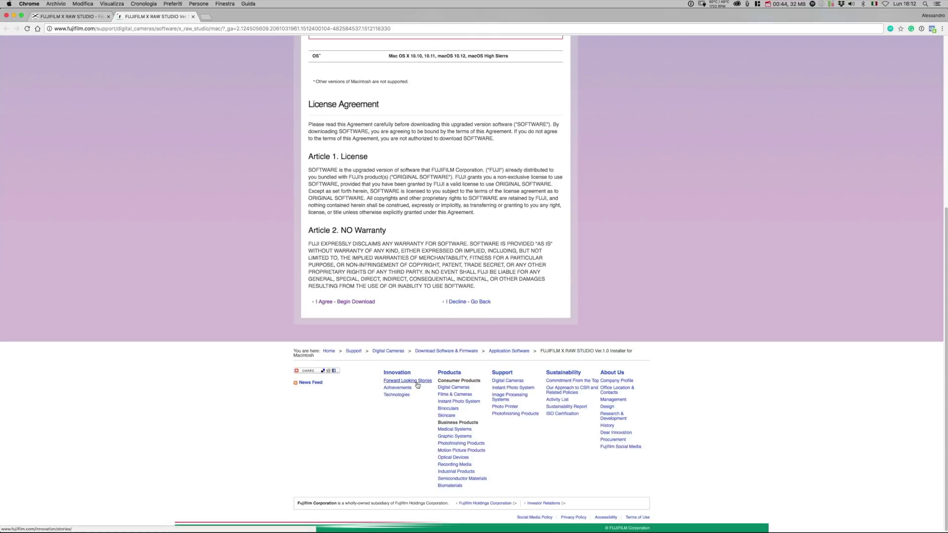
click(355, 303)
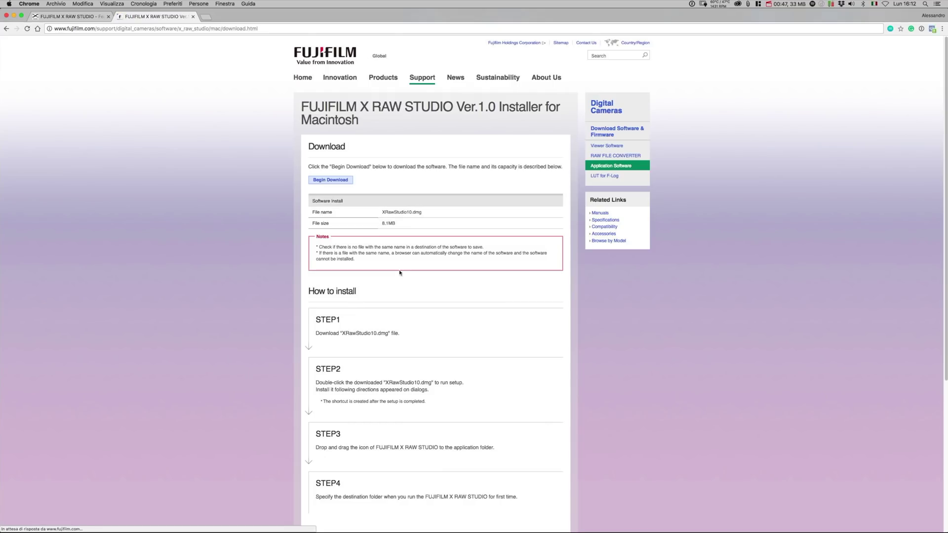
click(331, 181)
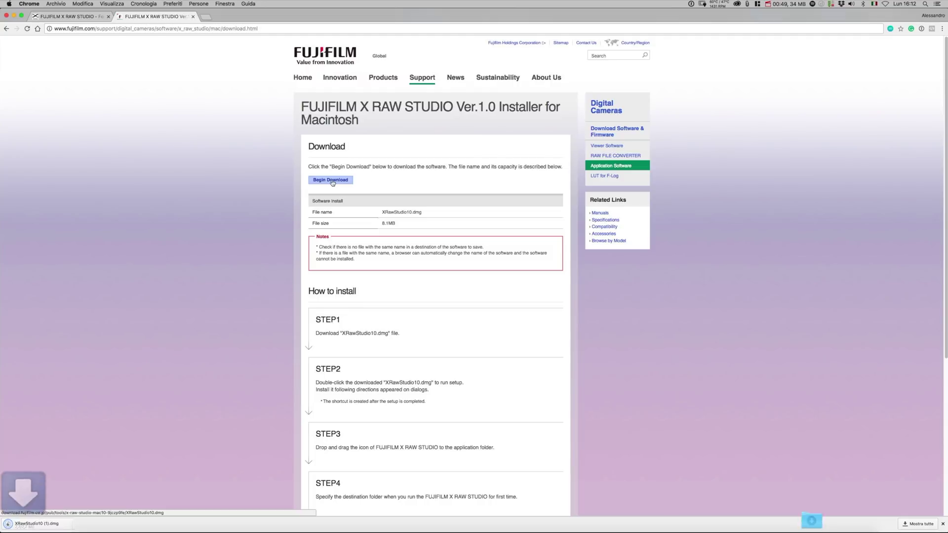
mouse_move(564, 519)
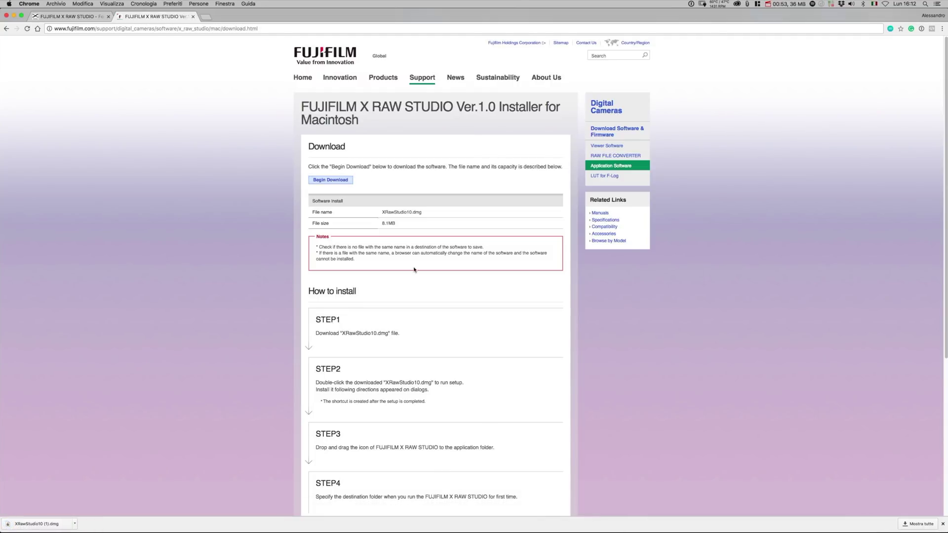
Switch to Lightroom and review the eight portraits in Survey view and the graffiti-wall portrait in the Loupe and Develop views
key(super+Tab)
click(535, 279)
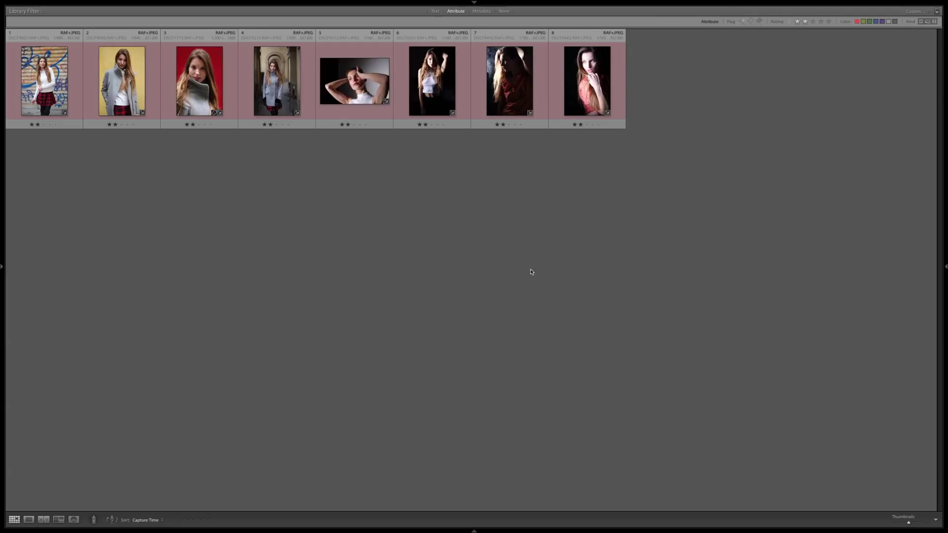
key(super+a)
key(n)
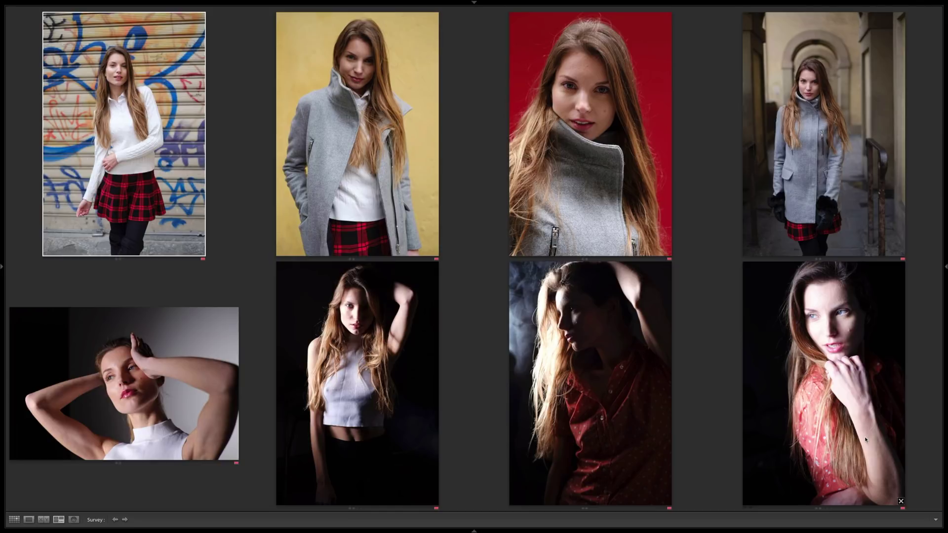
double_click(146, 153)
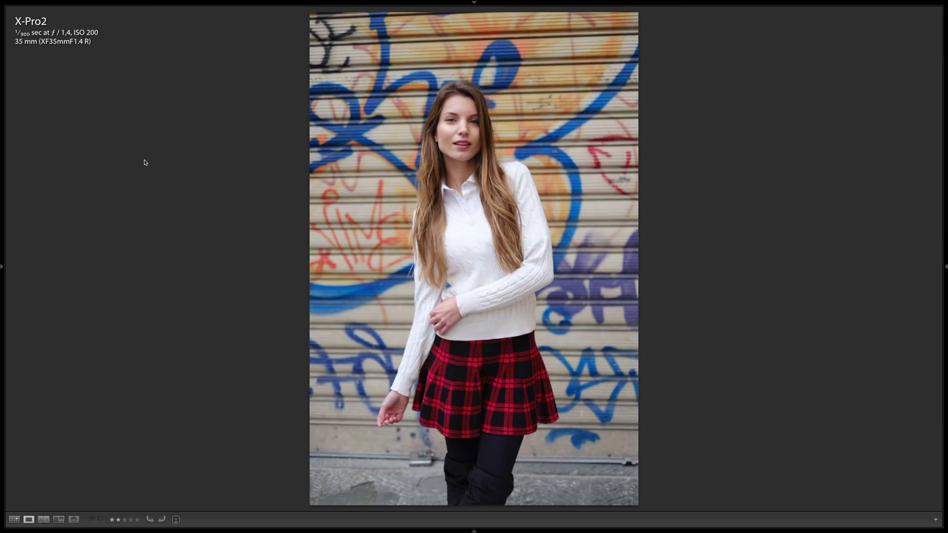
key(d)
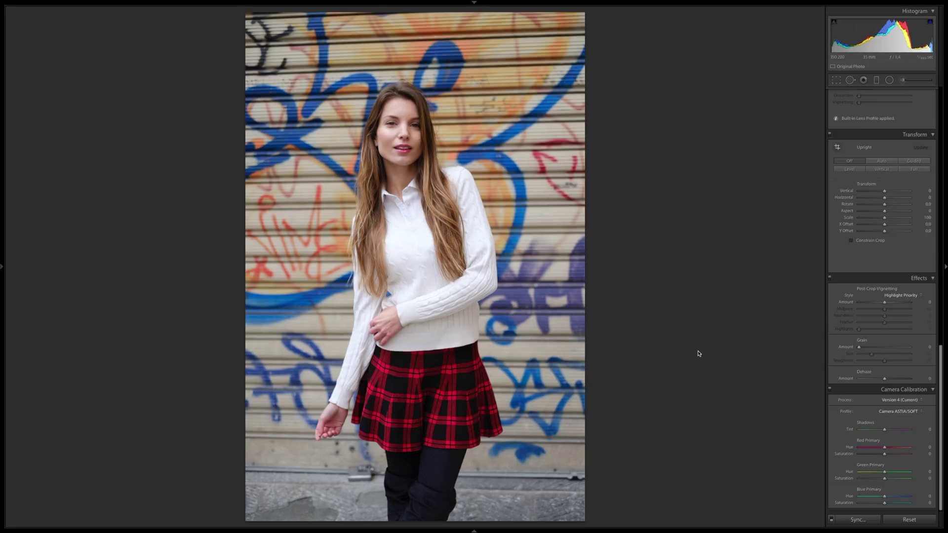
key(g)
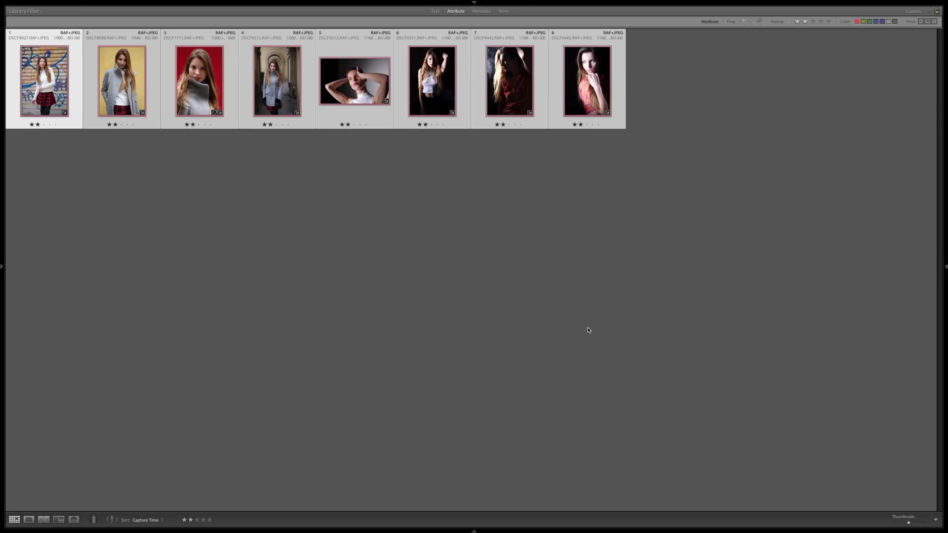
click(500, 271)
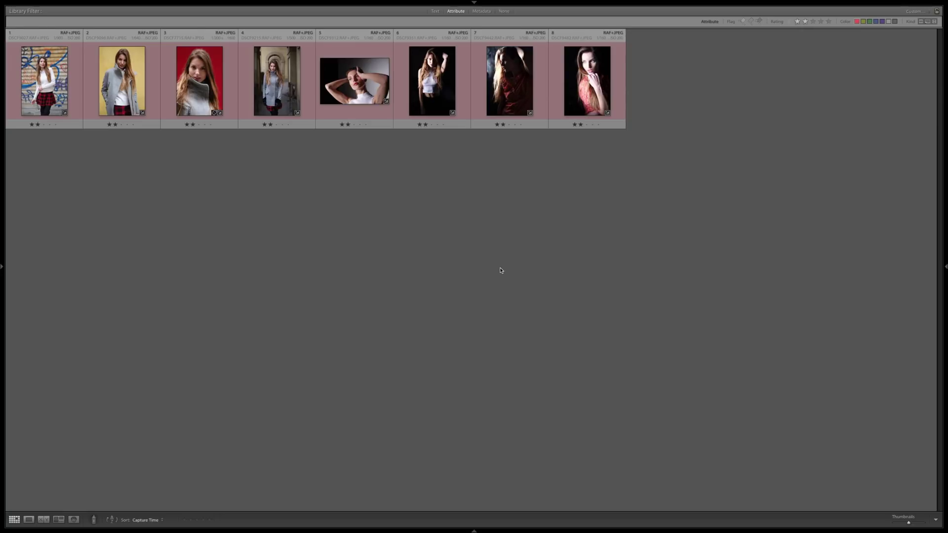
Select all eight portraits in the grid and start exporting them in their original format with the Original preset
key(super+a)
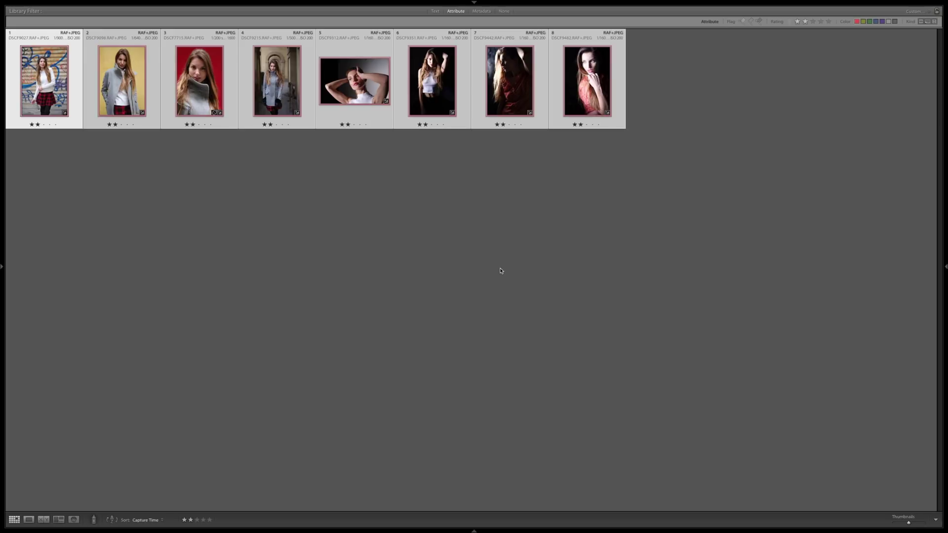
key(F7)
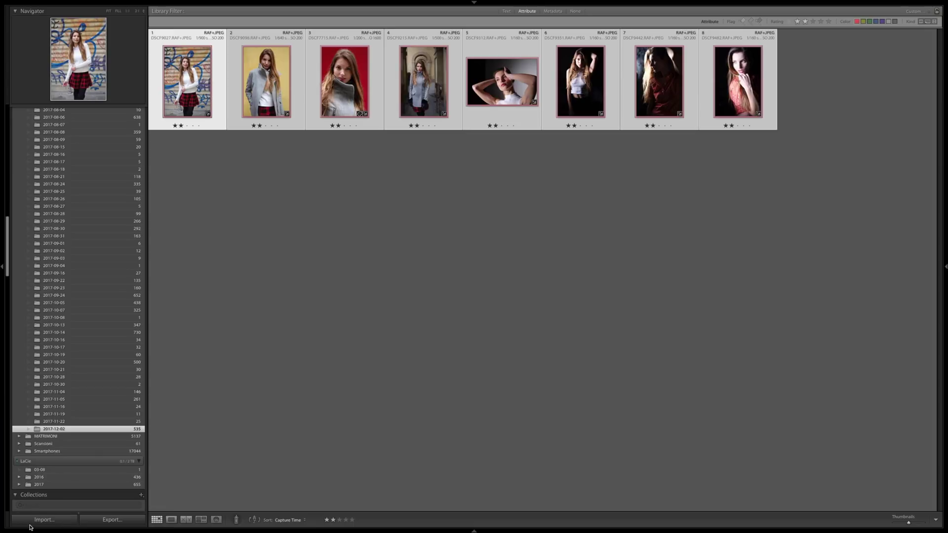
click(107, 519)
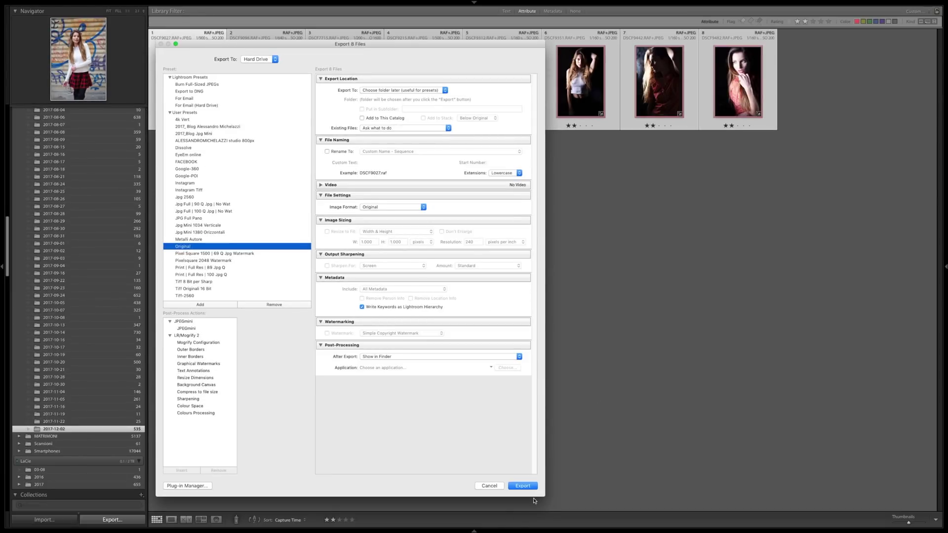
click(524, 486)
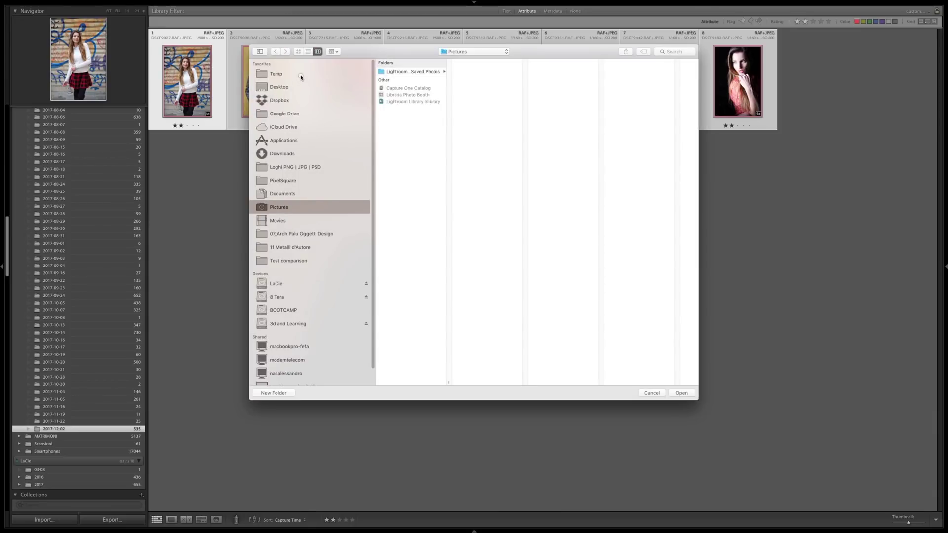
Create a folder named X Raw Studio inside Temp and export the photos into it
click(301, 75)
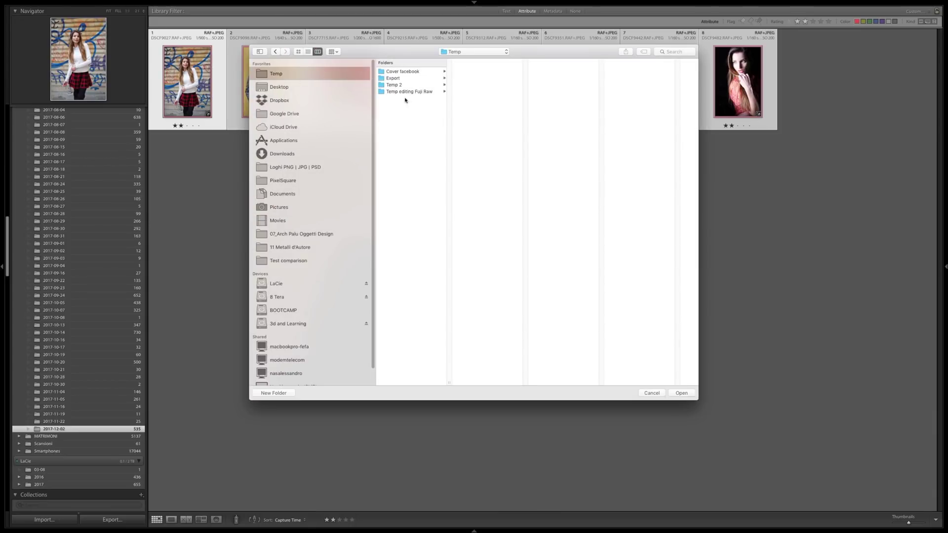
click(420, 125)
click(273, 393)
text(X Raw Studio)
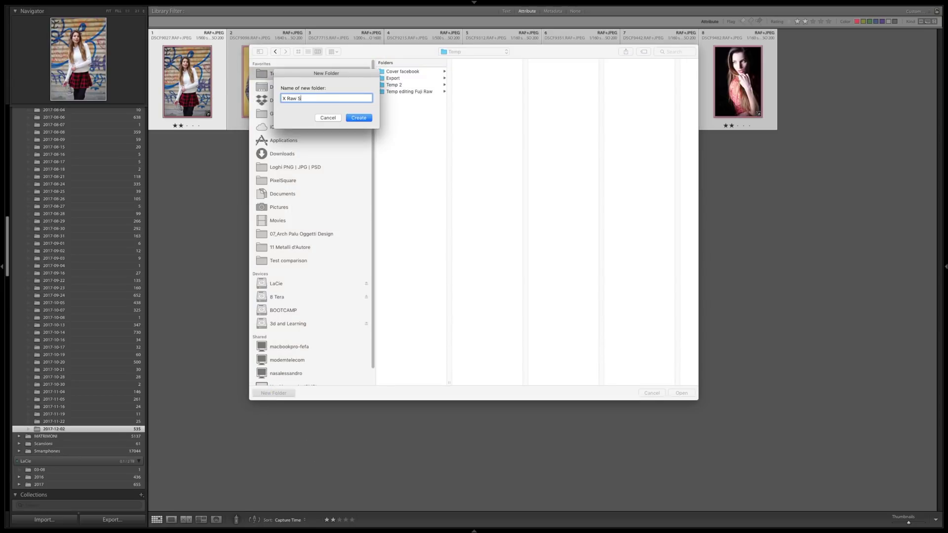
key(Return)
key(Return)
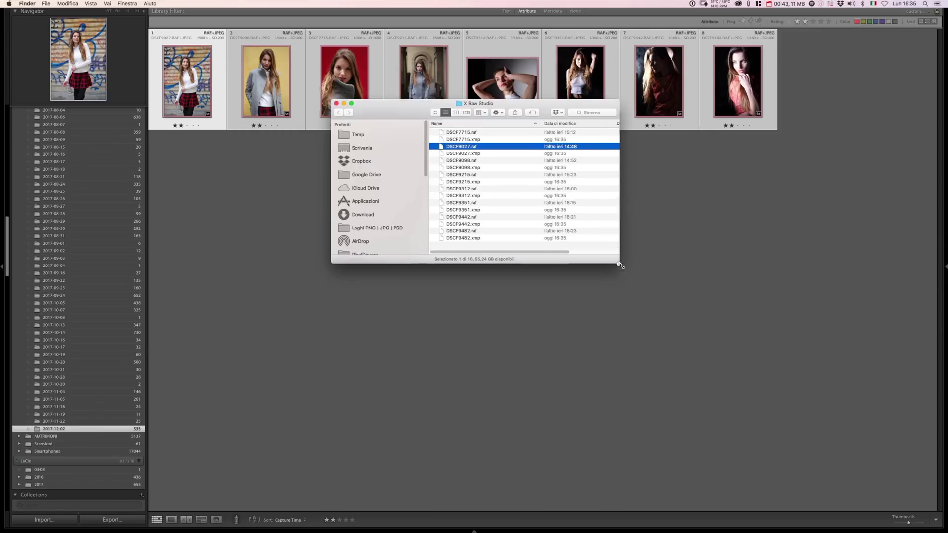
List the exported files sorted by type and delete all the .xmp files, from DSCF7715.xmp to DSCF9482.xmp
key(super+2)
click(886, 123)
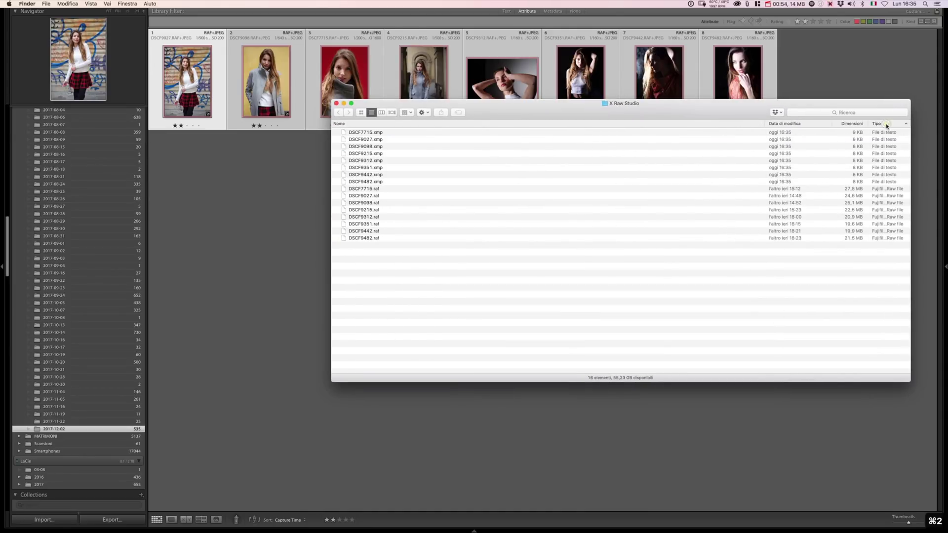
click(374, 132)
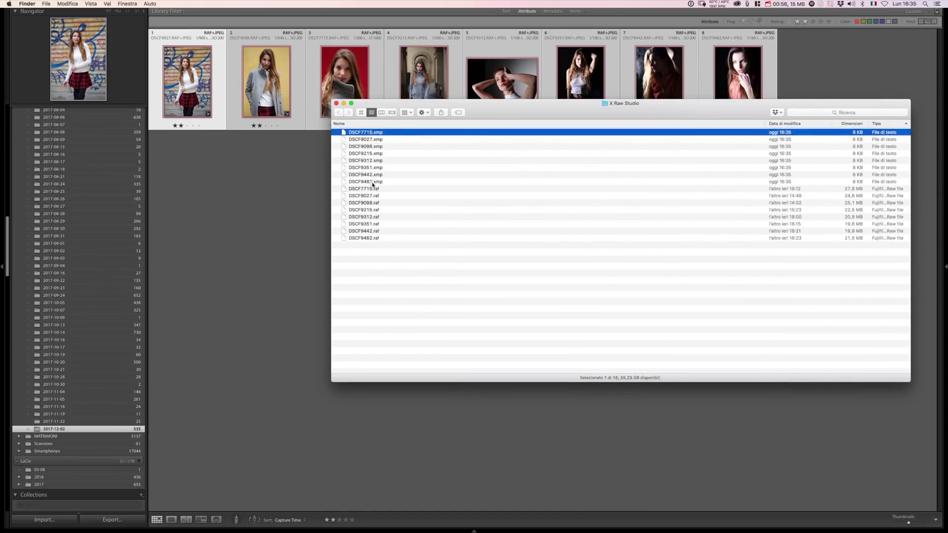
shift+click(372, 182)
key(super+BackSpace)
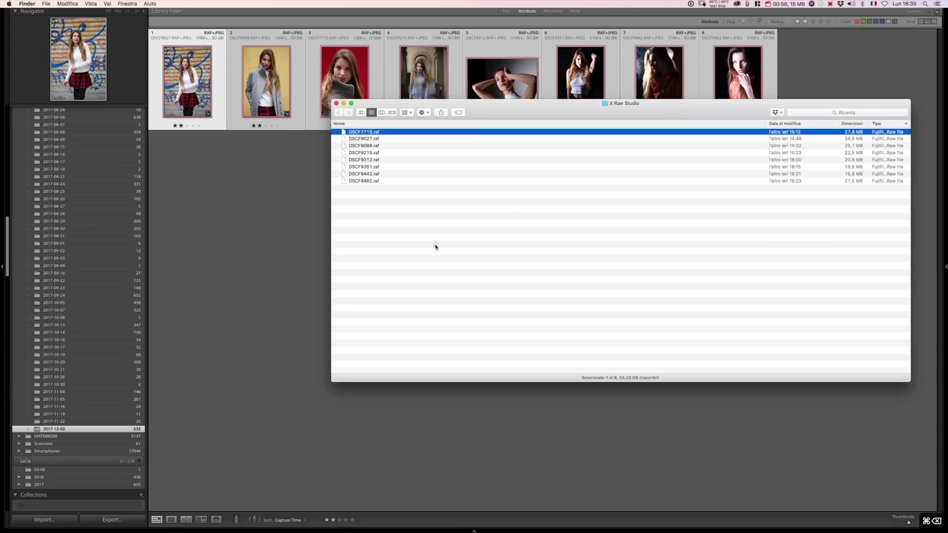
click(434, 248)
Switch to FUJIFILM X RAW STUDIO and choose the X Raw Studio folder as the source image folder
key(super+Tab)
key(super+Tab)
key(super+Tab)
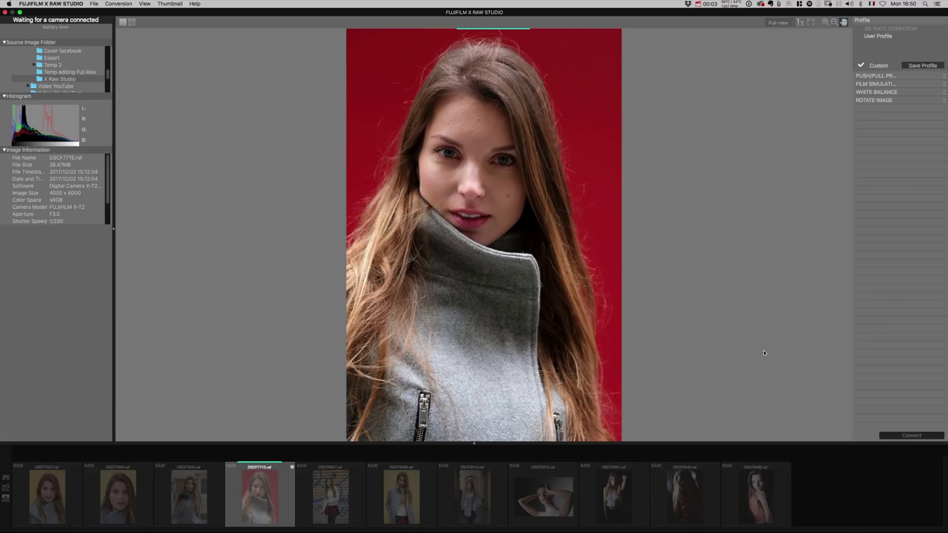
click(42, 80)
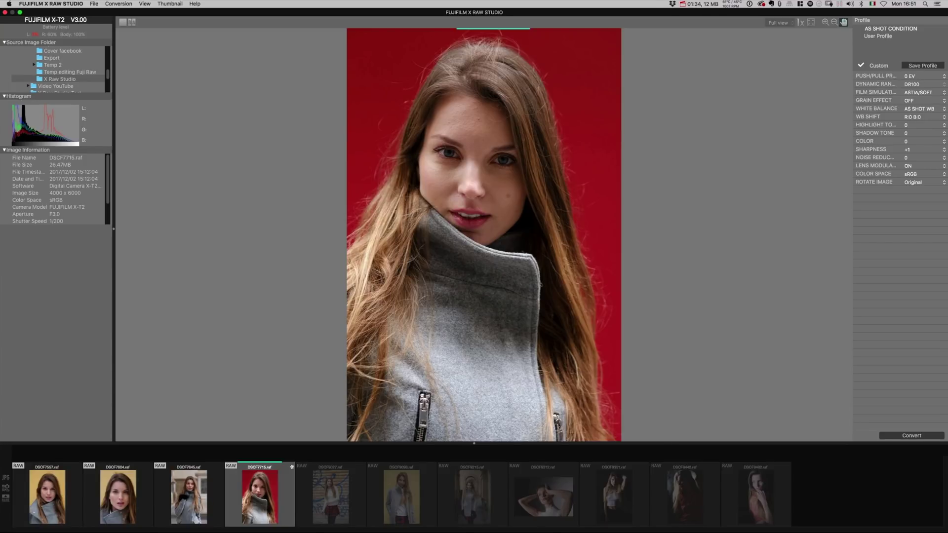
Compare the conversion settings offered for the X-Pro2 photo DSCF9312.raf and the X-T2 photo DSCF7715.raf
click(551, 497)
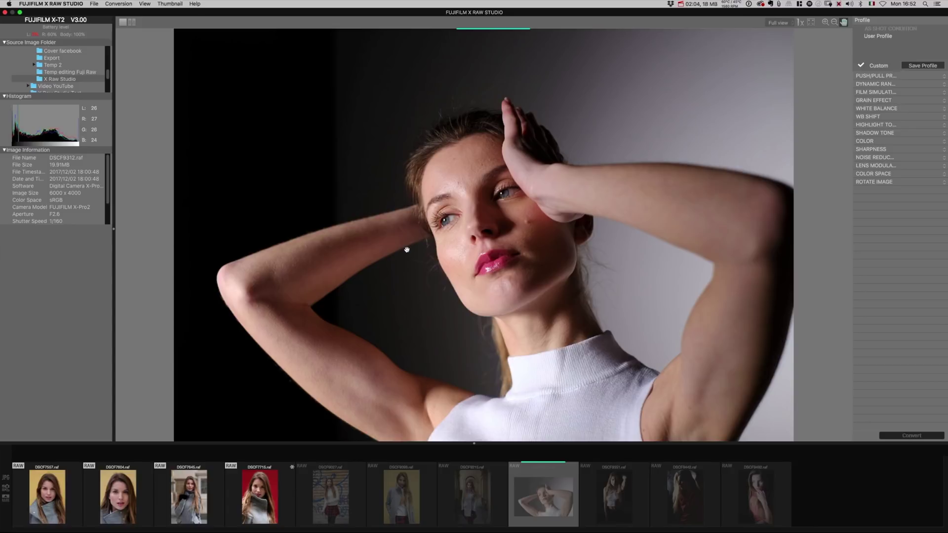
click(263, 503)
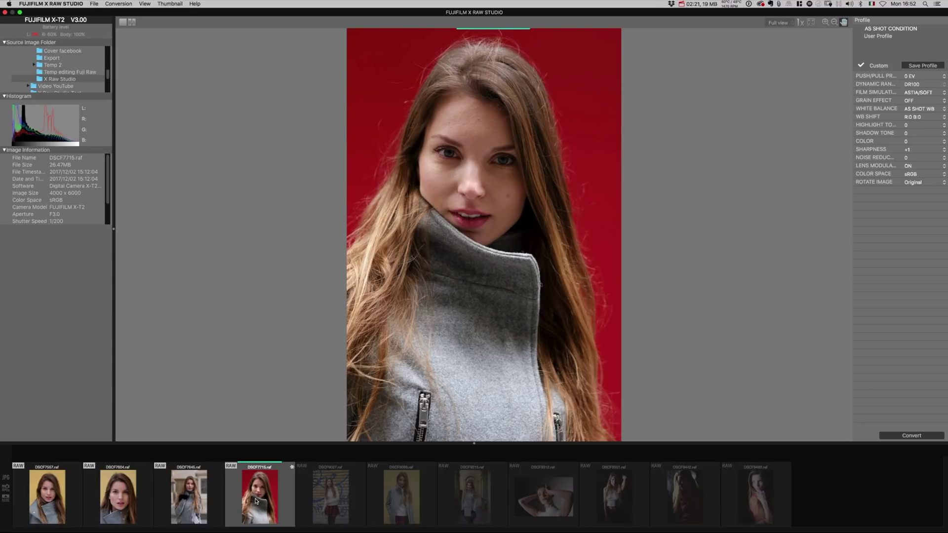
Examine the X Raw Studio source folder and the complete image information of DSCF7715.raf
click(99, 79)
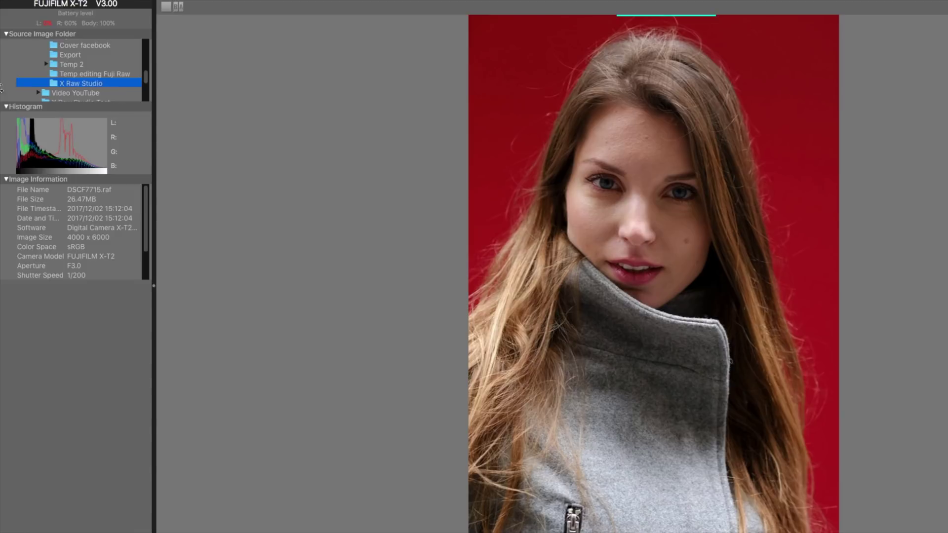
scroll(61, 78, up, 1)
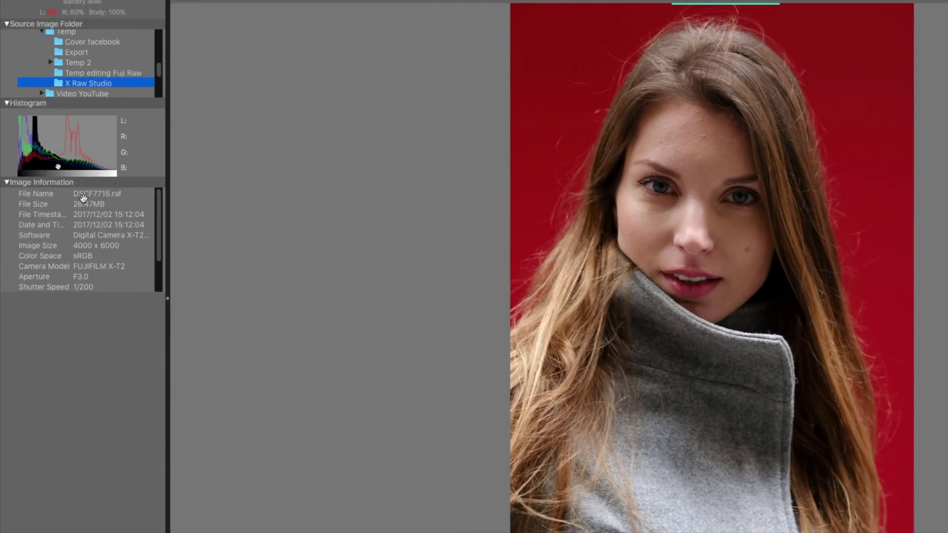
drag(159, 214, 159, 247)
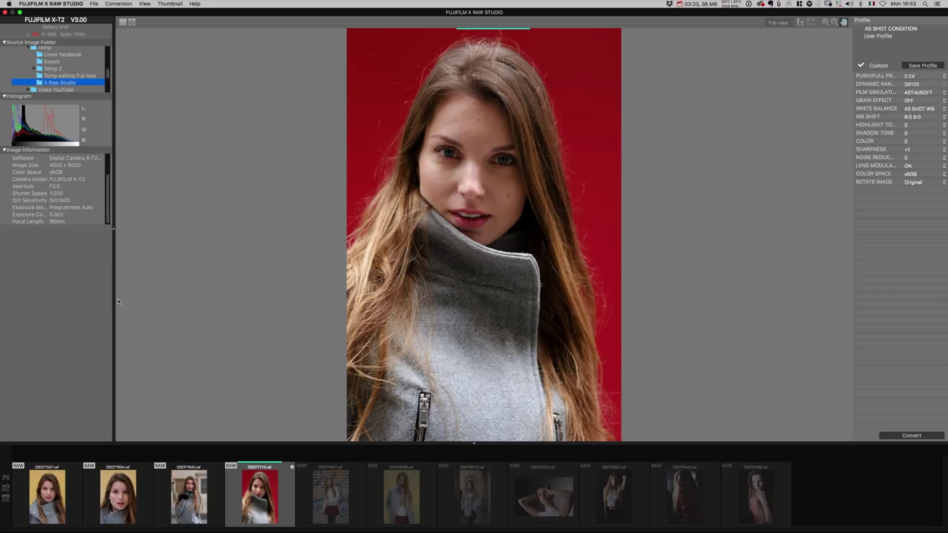
drag(131, 255, 114, 228)
drag(177, 235, 3, 244)
Inspect the hair, coat and eyes of DSCF7715.raf at 100% zoom and return to the full view
click(783, 24)
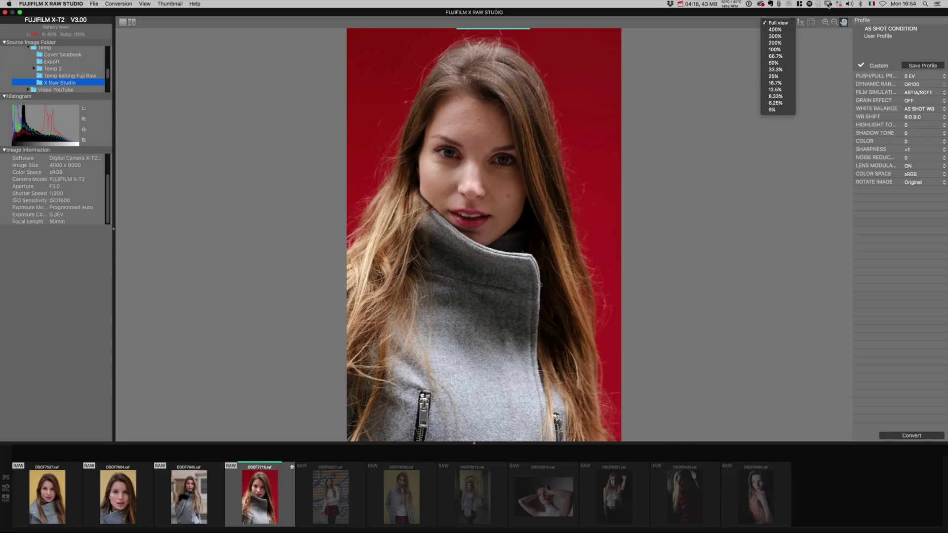
click(775, 50)
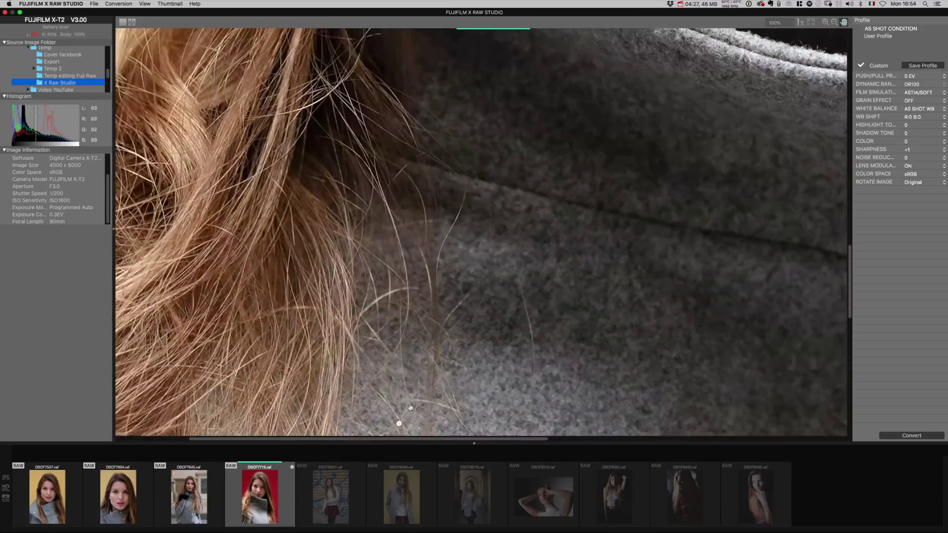
drag(396, 421, 551, 308)
drag(525, 156, 497, 335)
drag(454, 176, 474, 247)
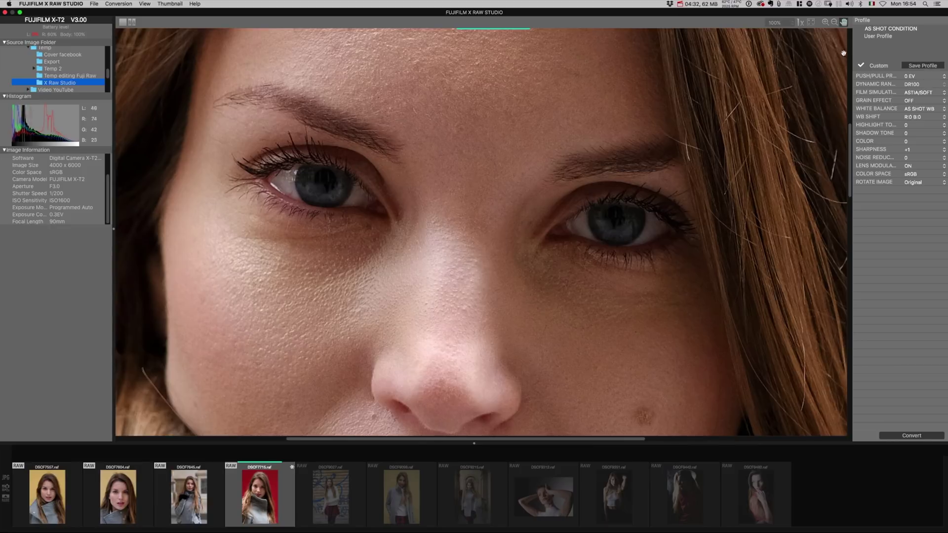
click(810, 24)
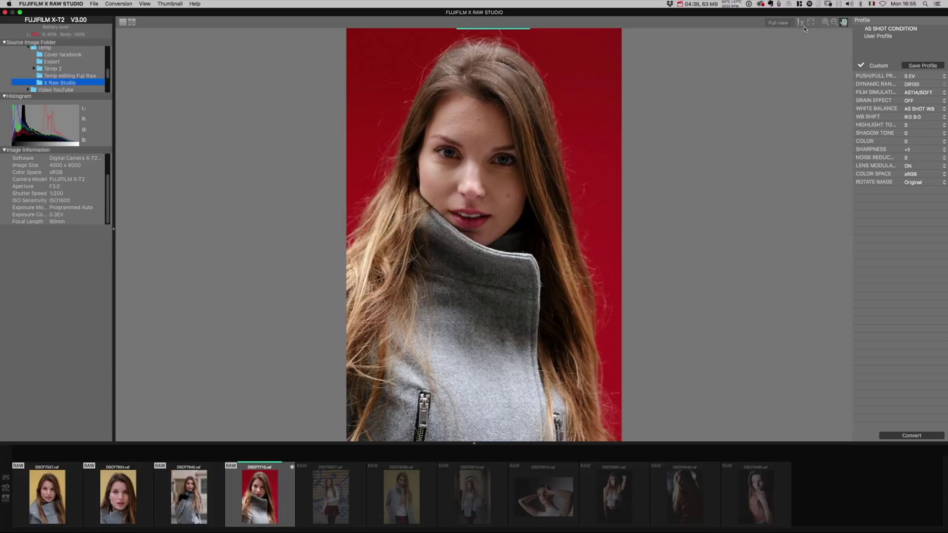
Check the face in DSCF7715.raf once more at 1x magnification and fit the whole image back in the viewer
click(800, 23)
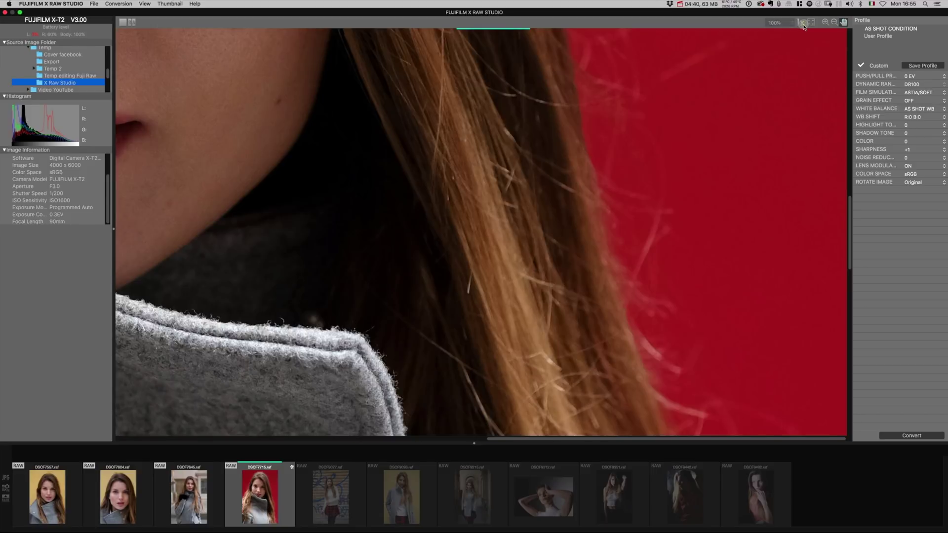
scroll(782, 51, up, 10)
scroll(782, 51, left, 10)
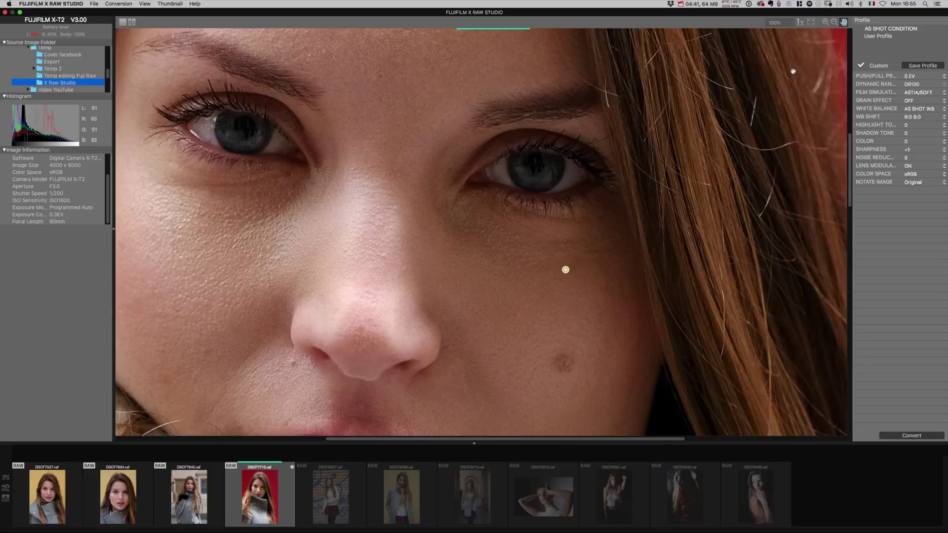
click(810, 23)
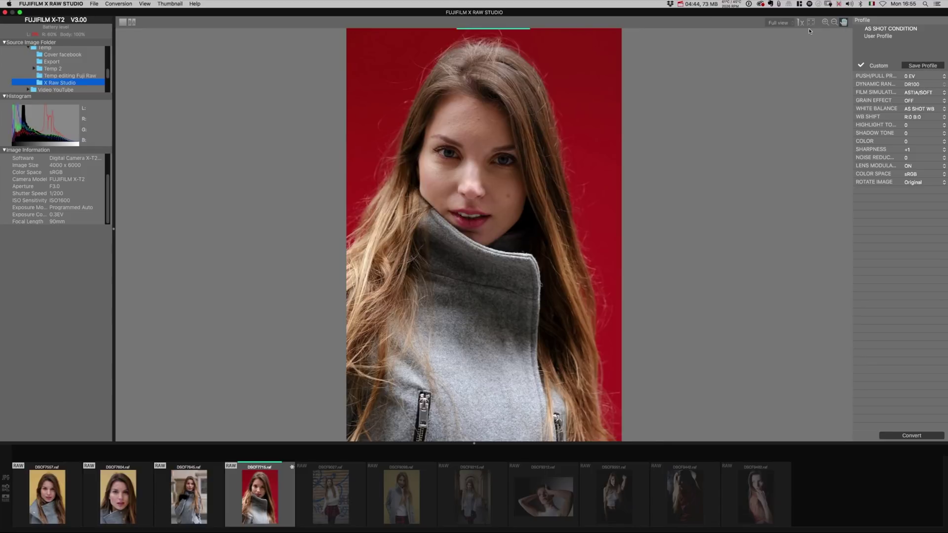
Inspect the mouth, collar, hair and coat texture of DSCF7715.raf at 100% zoom and return to the full view
click(840, 31)
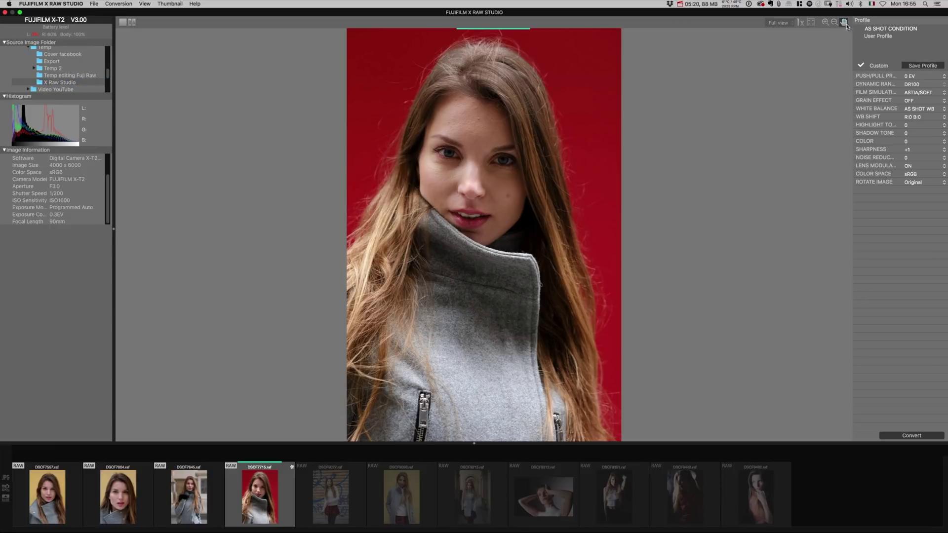
click(779, 23)
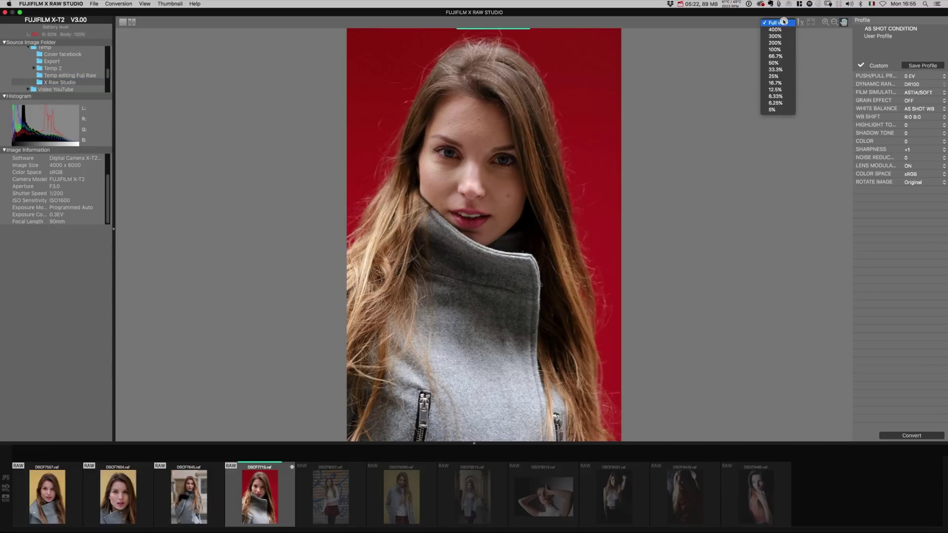
click(812, 25)
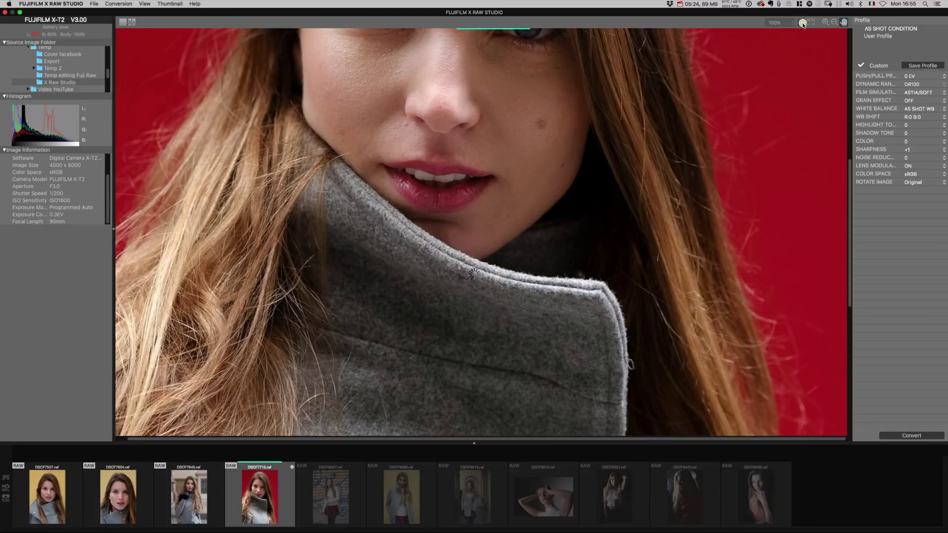
click(800, 23)
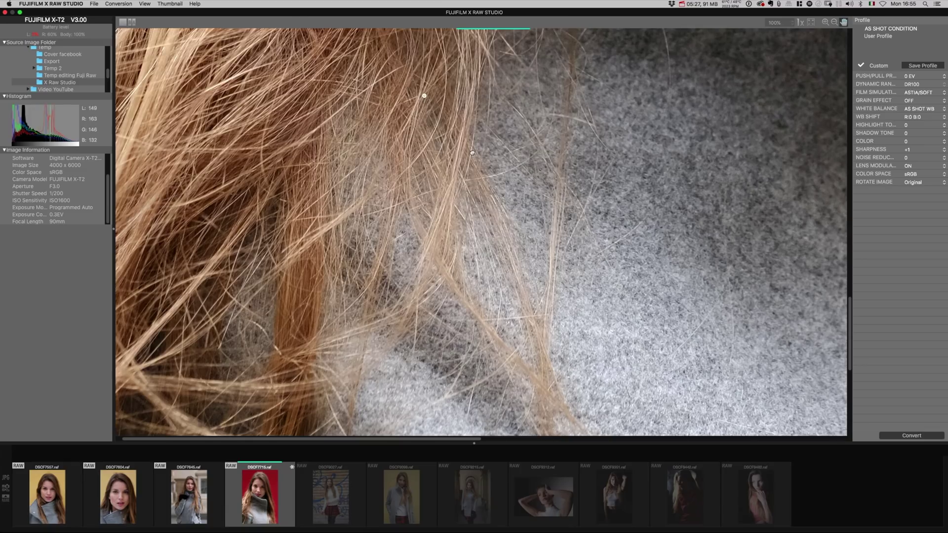
drag(423, 95, 388, 162)
click(388, 162)
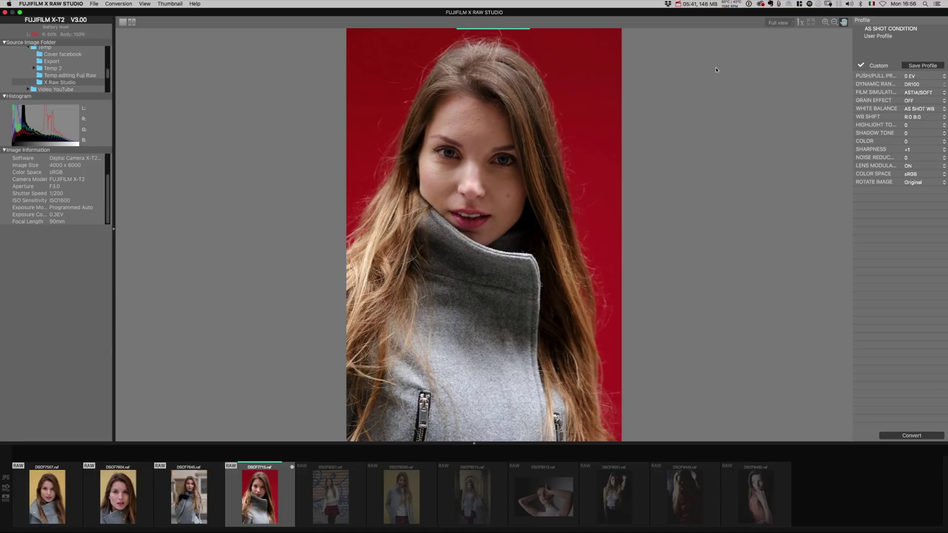
Switch the window to full screen and review the Rotate Image setting, leaving it at Original
key(ctrl+super+f)
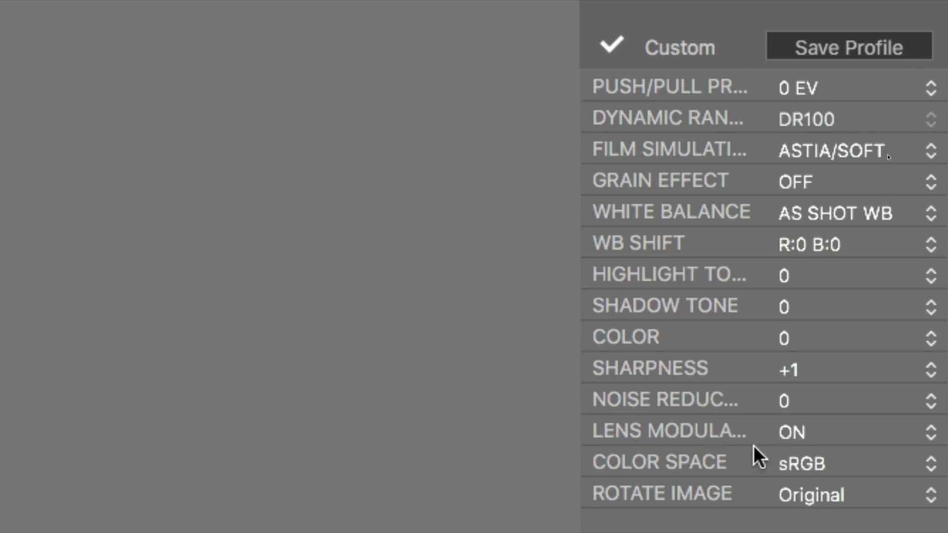
click(821, 494)
click(821, 494)
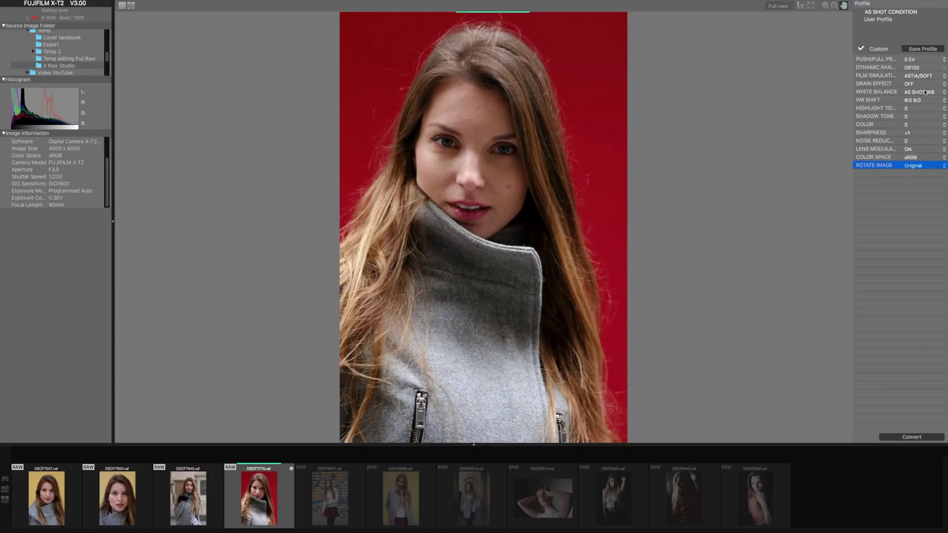
Try the Velvia/VIVID film simulation on DSCF7715.raf and inspect the eyes at 100% zoom
click(918, 77)
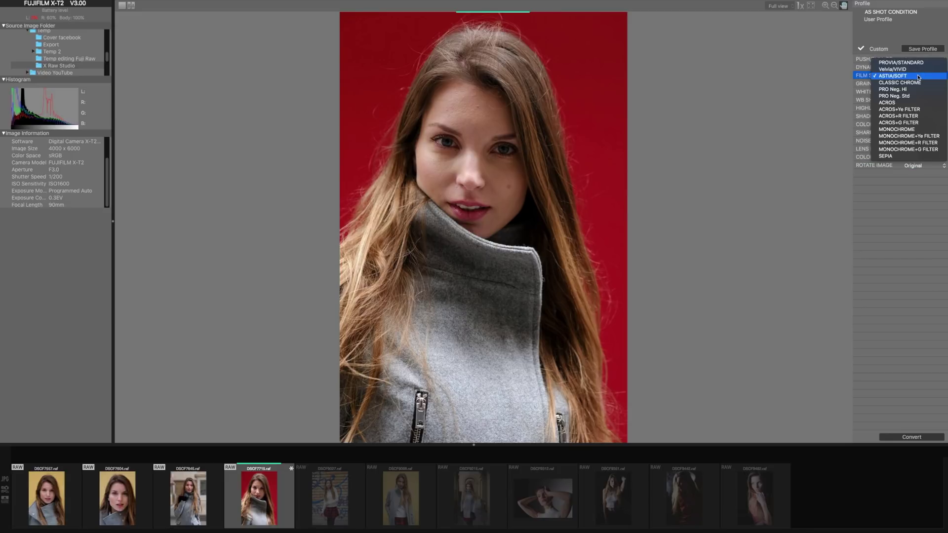
click(907, 69)
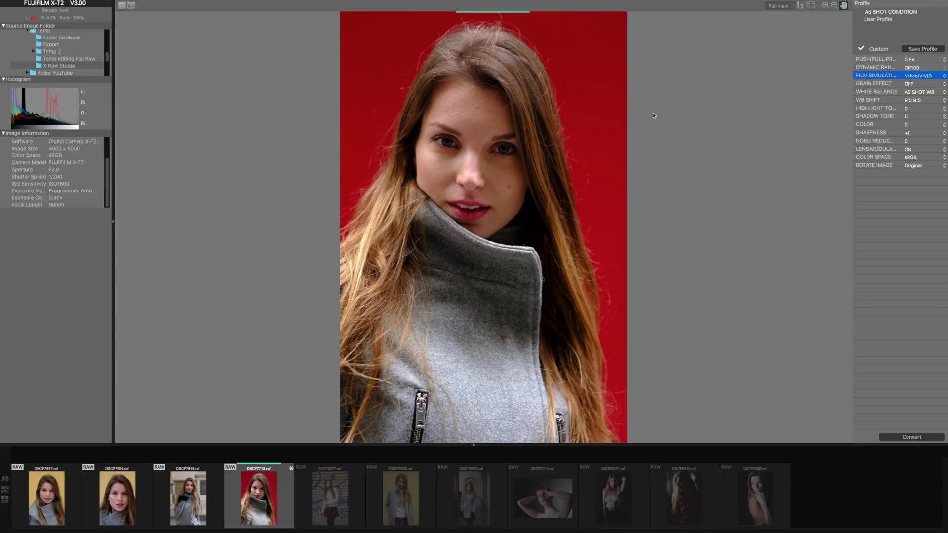
click(780, 5)
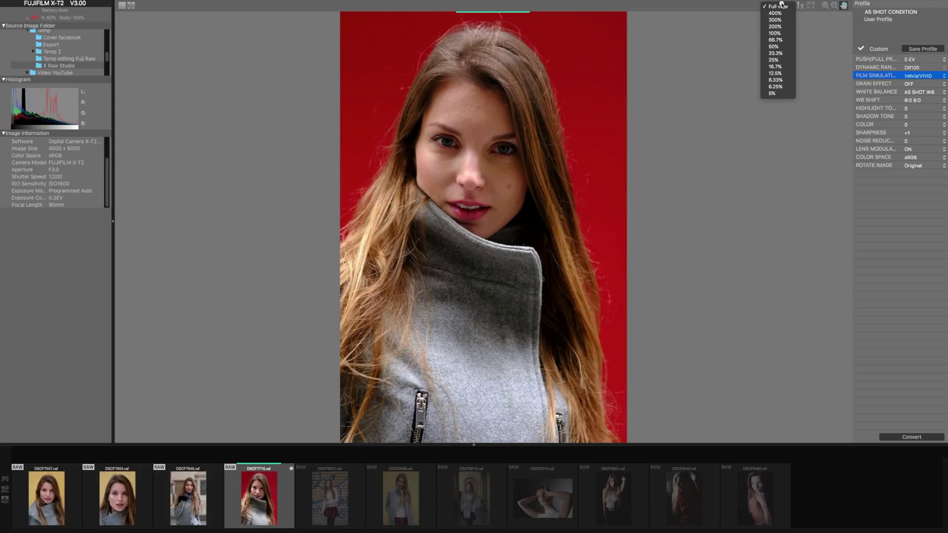
click(774, 33)
drag(444, 207, 406, 332)
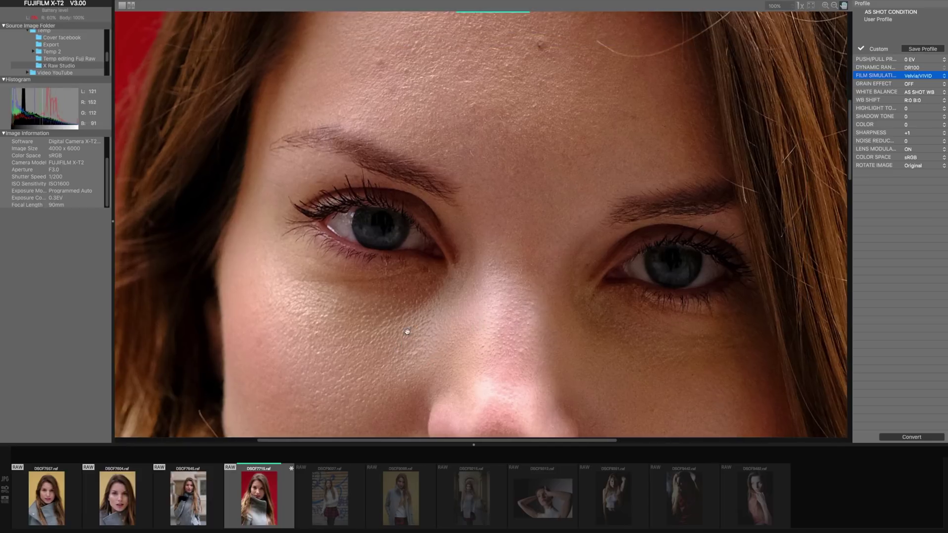
Set the film simulation back to ASTIA/SOFT and examine the eyes, lips, skin and hair at 100% zoom
click(921, 80)
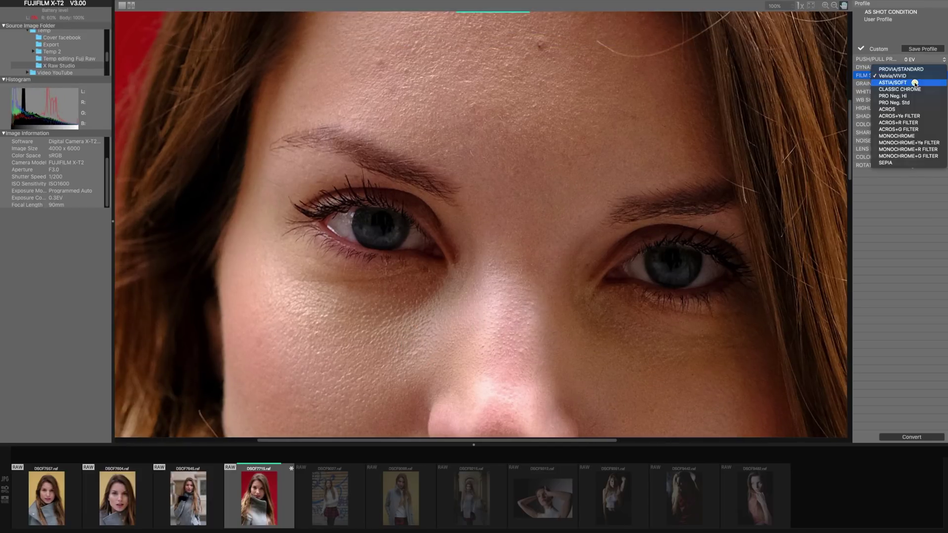
key(Escape)
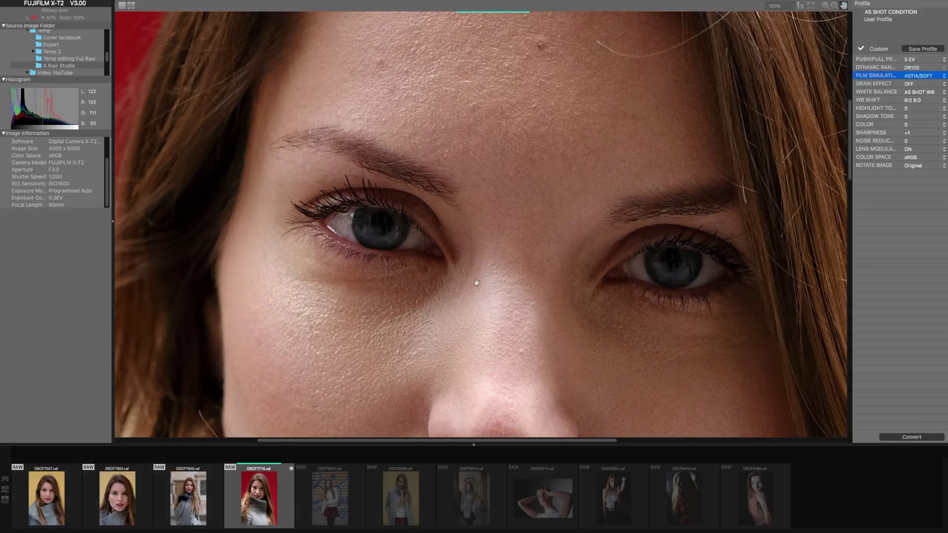
drag(510, 254, 468, 64)
drag(461, 281, 462, 215)
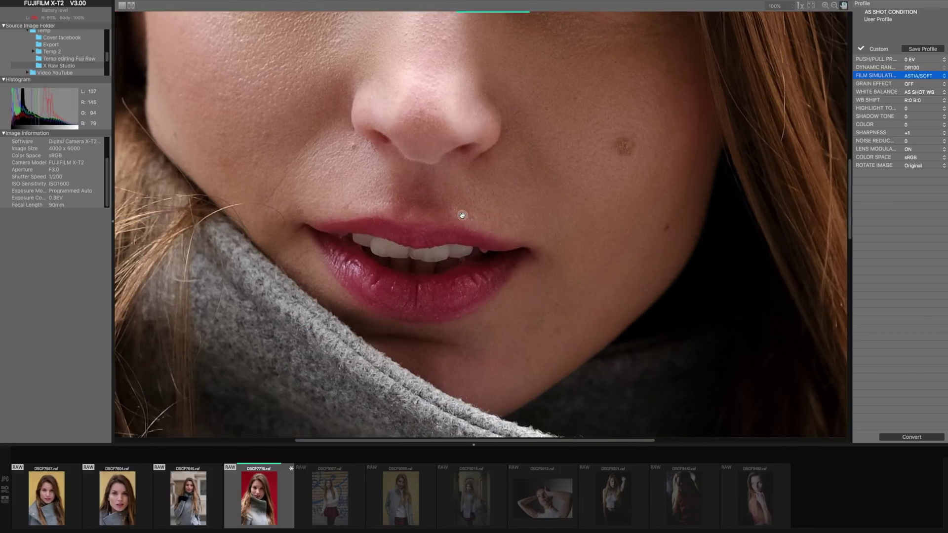
drag(501, 141, 518, 300)
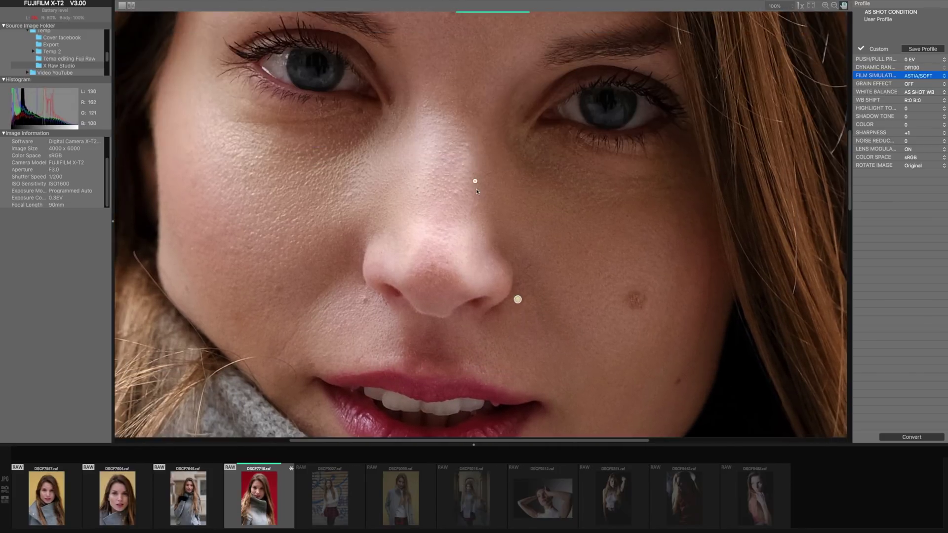
drag(486, 153, 499, 282)
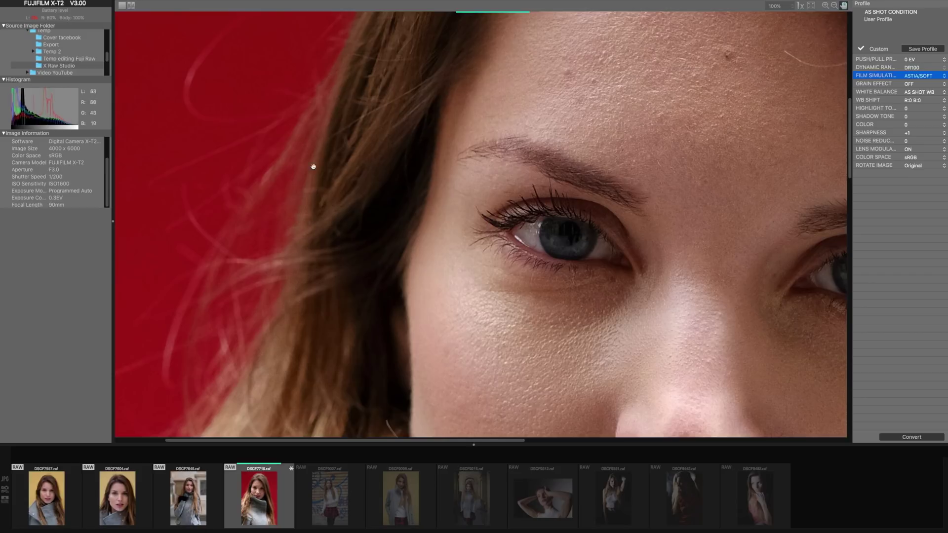
drag(309, 203, 351, 267)
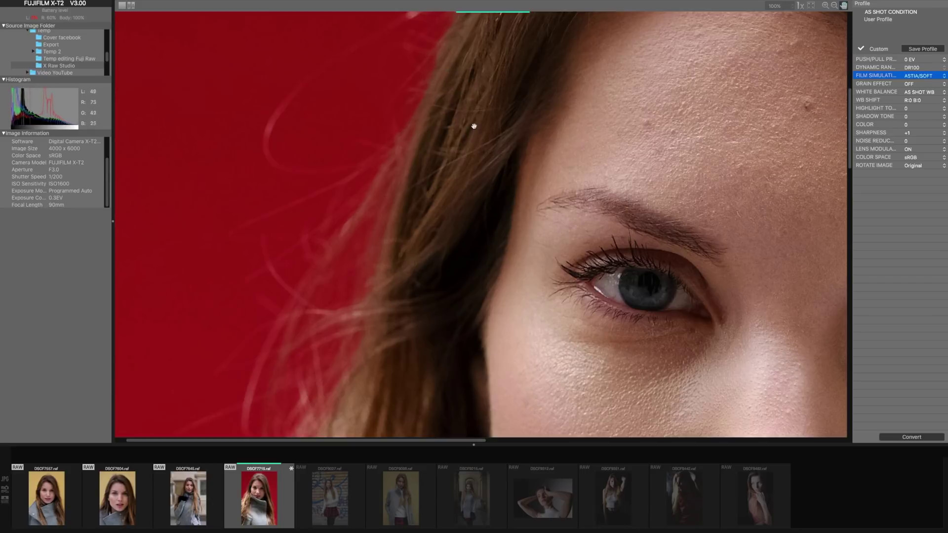
drag(386, 270, 364, 268)
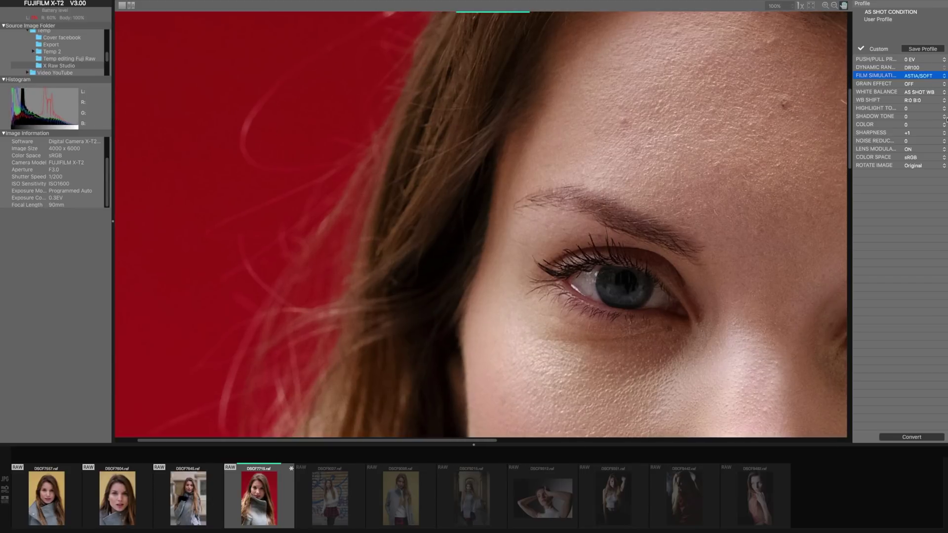
Set Sharpness to 0 and Noise Reduction to -4 for DSCF7715.raf
click(906, 133)
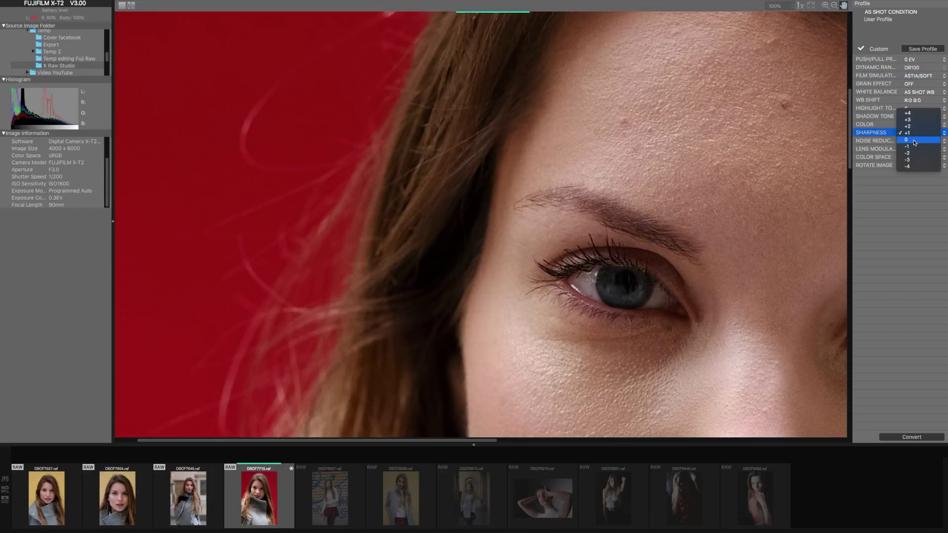
click(910, 133)
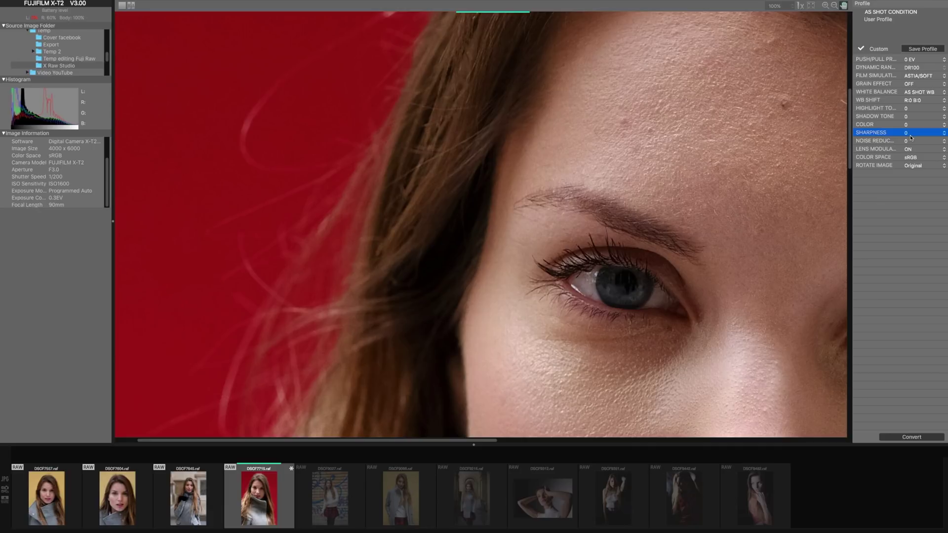
click(910, 142)
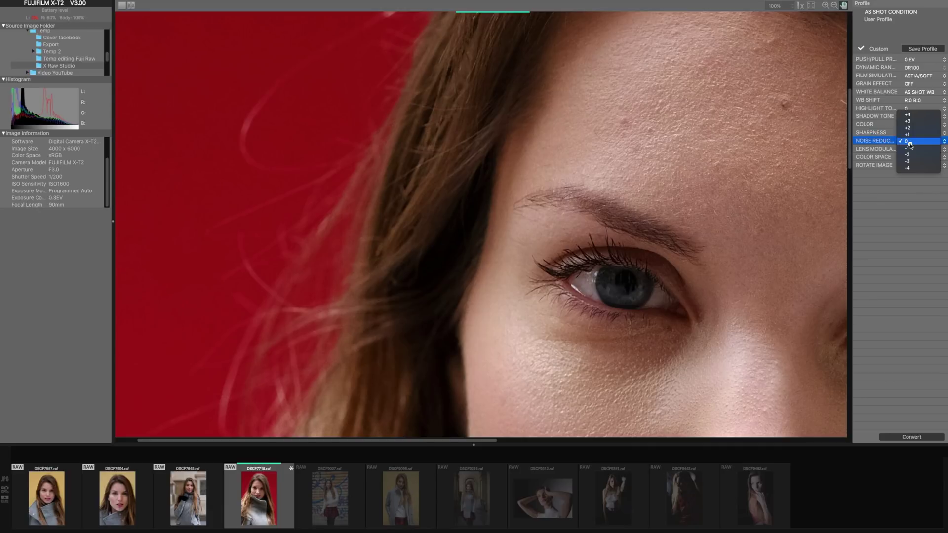
click(910, 142)
click(913, 150)
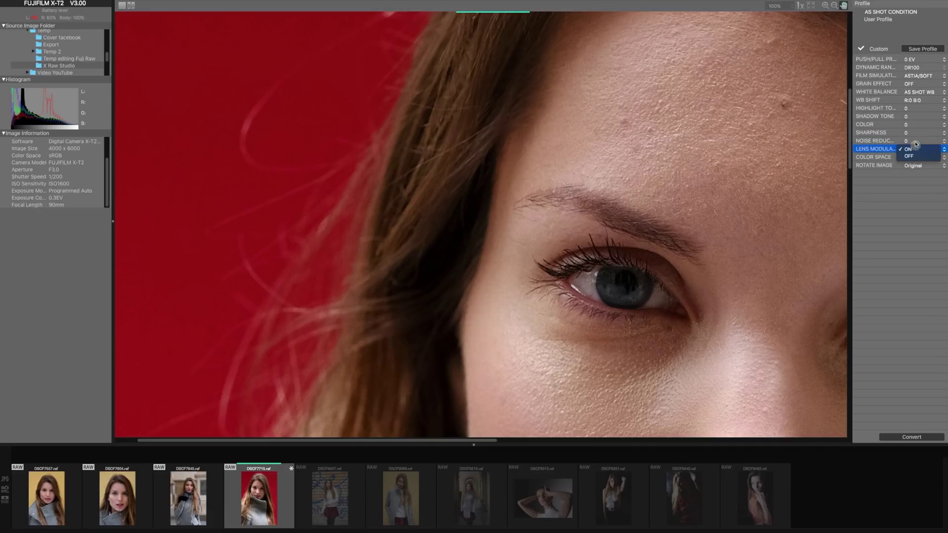
click(913, 142)
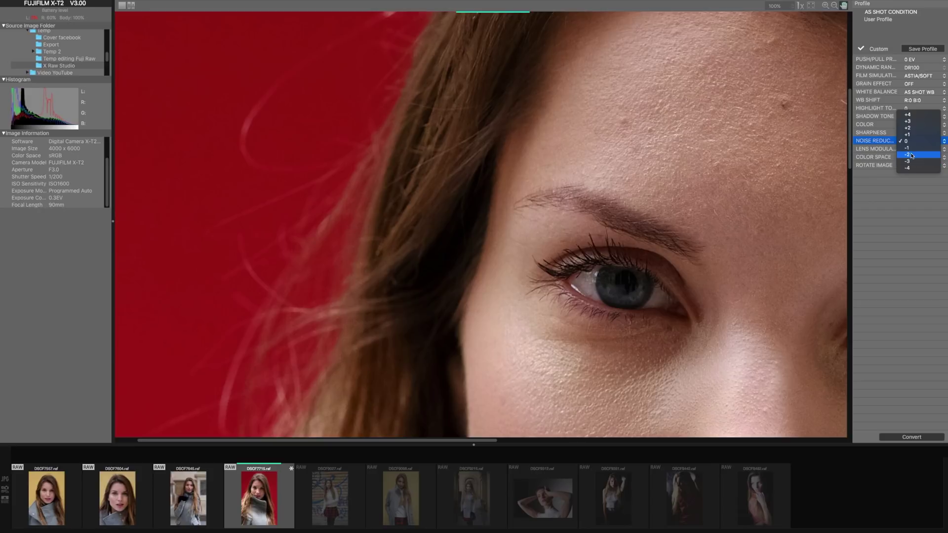
click(913, 168)
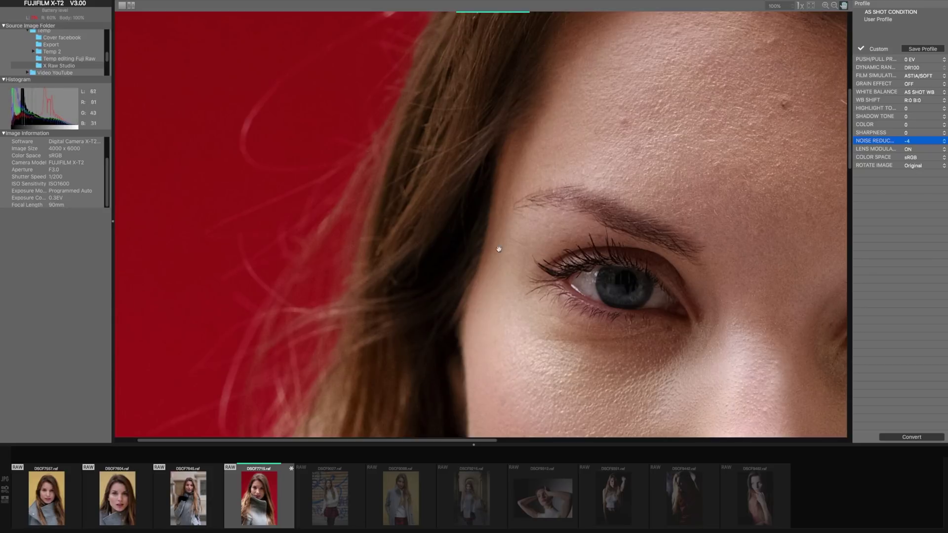
Examine the forehead, eyes, skin, hair on both sides and red background of DSCF7715.raf at 100% zoom for noise and detail
scroll(226, 133, up, 2)
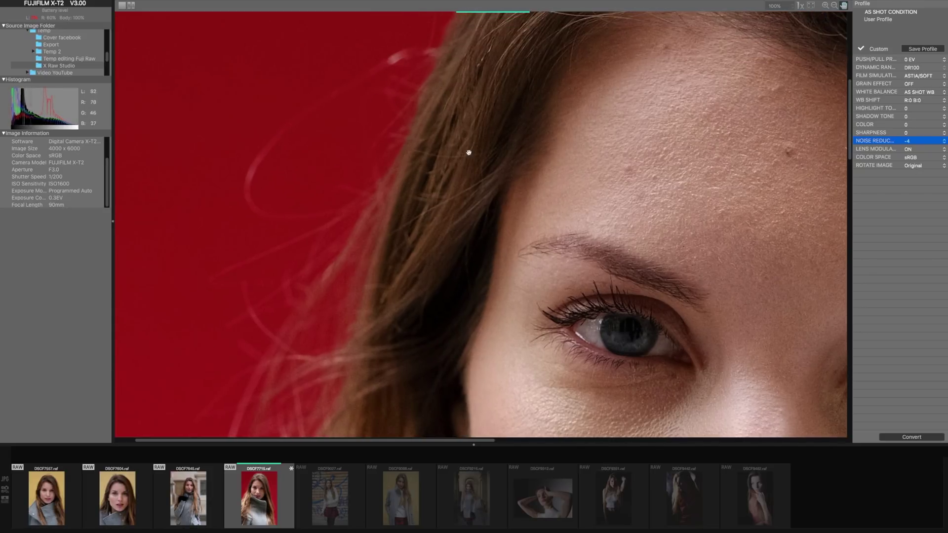
scroll(451, 224, up, 3)
scroll(393, 339, down, 8)
scroll(462, 209, down, 2)
scroll(346, 286, up, 5)
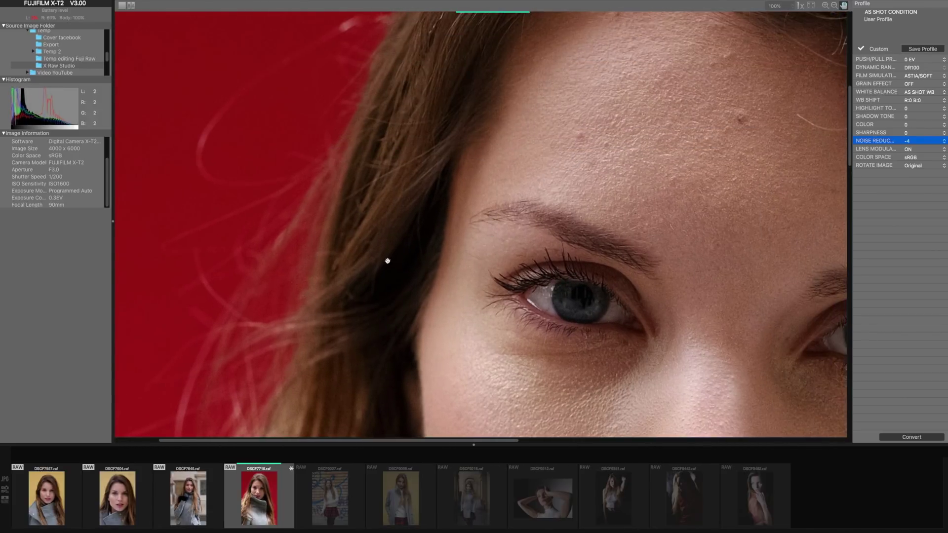
drag(459, 205, 447, 175)
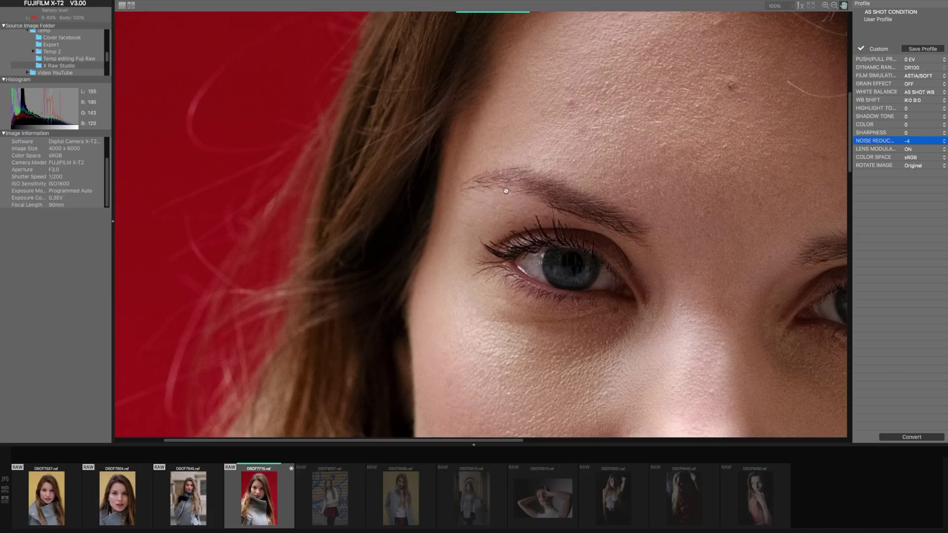
scroll(447, 175, right, 10)
scroll(358, 168, right, 3)
scroll(498, 155, up, 2)
scroll(470, 205, left, 10)
scroll(305, 194, left, 2)
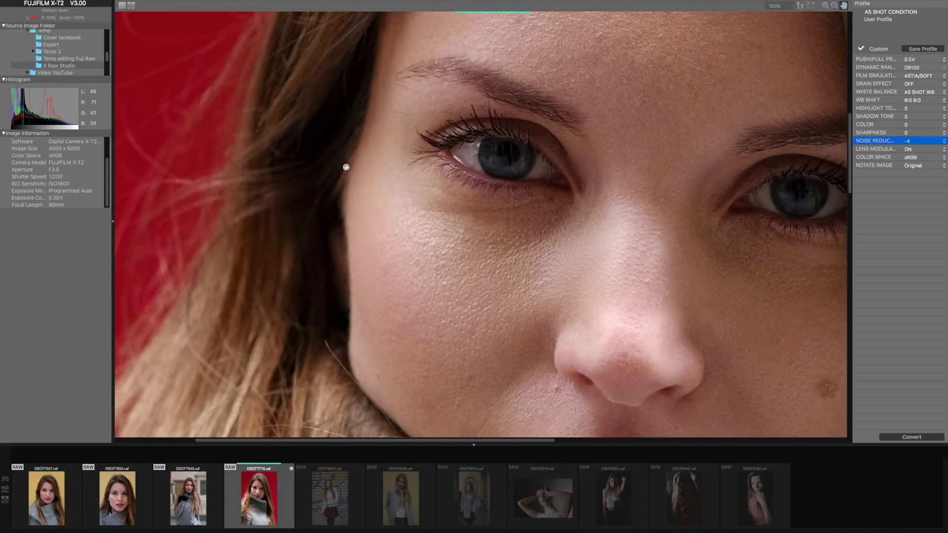
scroll(218, 171, left, 8)
scroll(397, 263, up, 3)
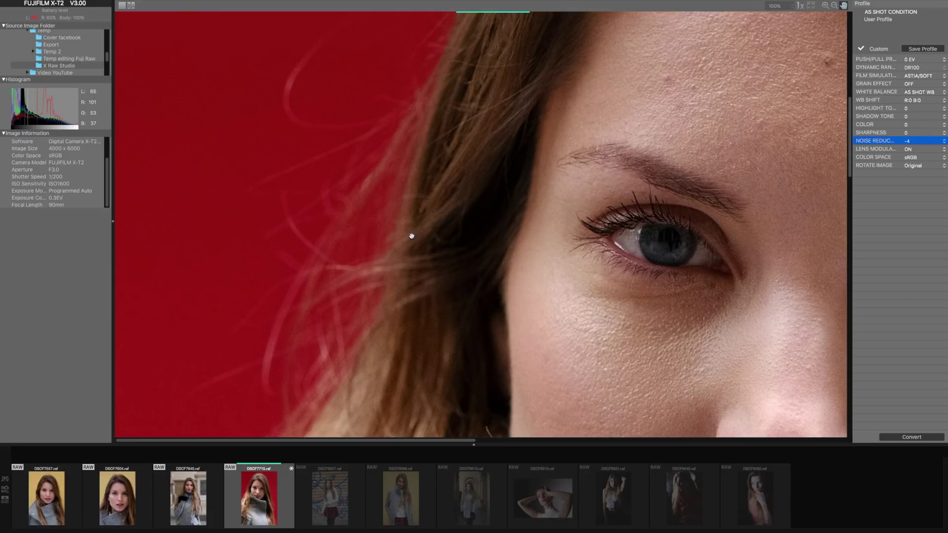
scroll(428, 152, up, 10)
scroll(387, 250, right, 3)
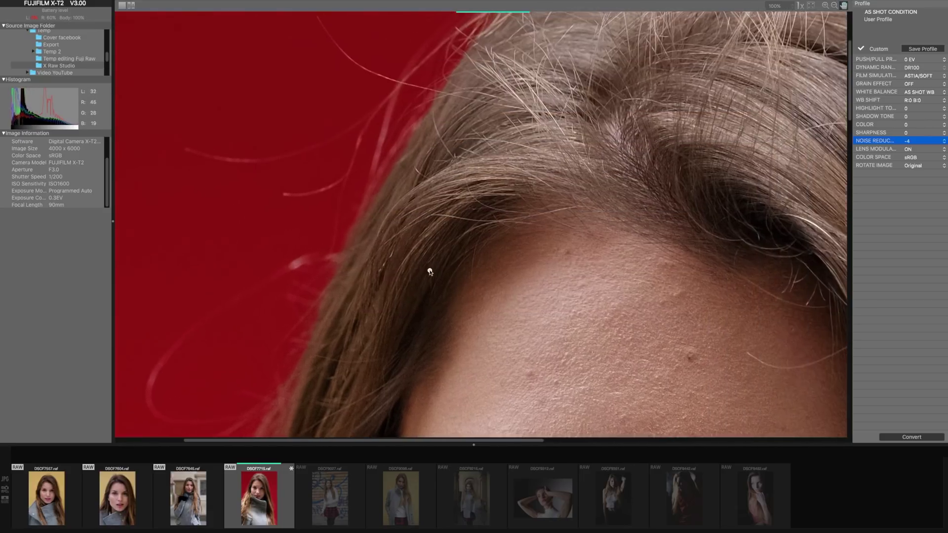
scroll(429, 272, right, 15)
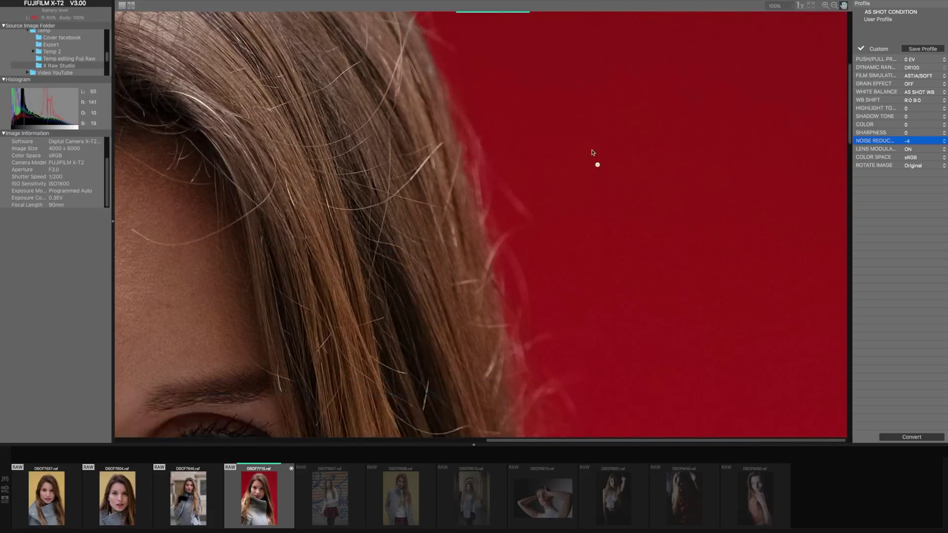
scroll(592, 152, down, 10)
scroll(507, 269, left, 8)
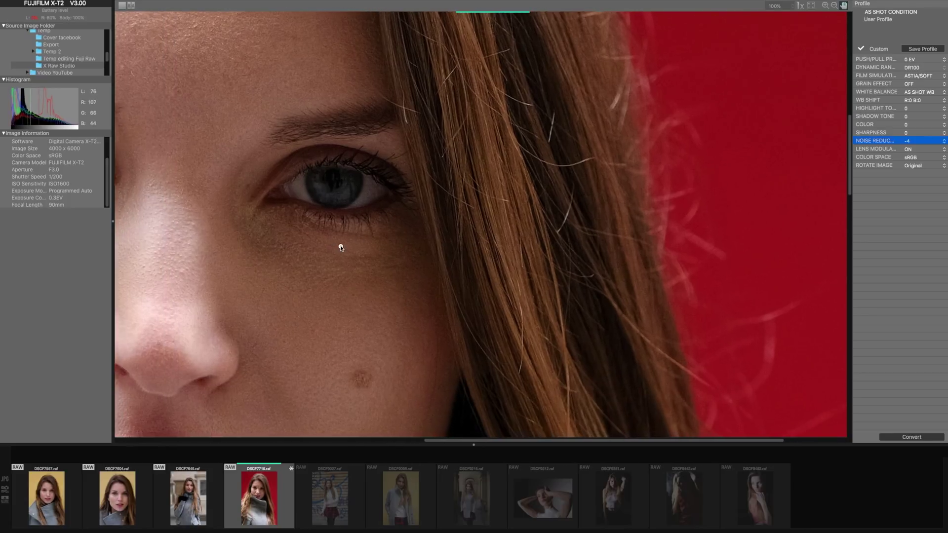
scroll(341, 247, left, 20)
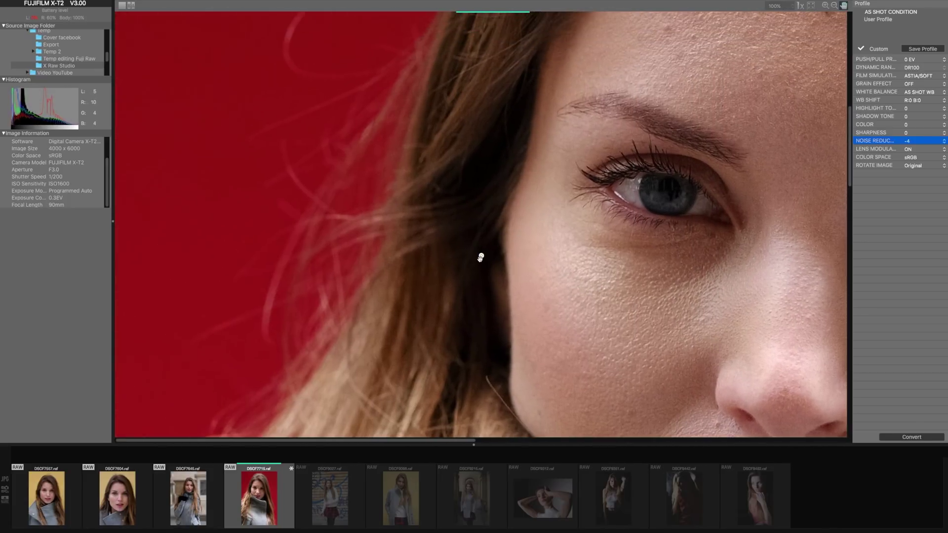
Reopen the Noise Reduction choices for DSCF7715.raf and select -4 again
click(911, 144)
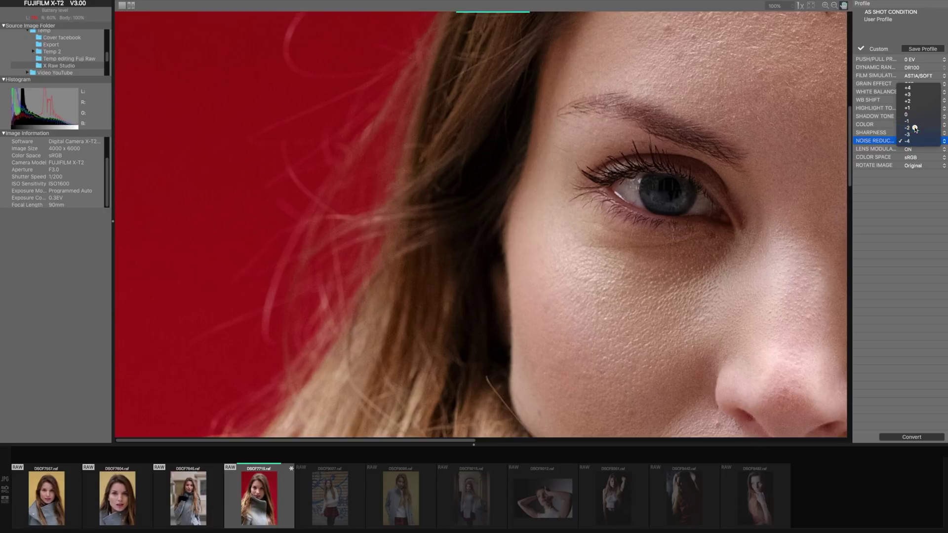
click(910, 140)
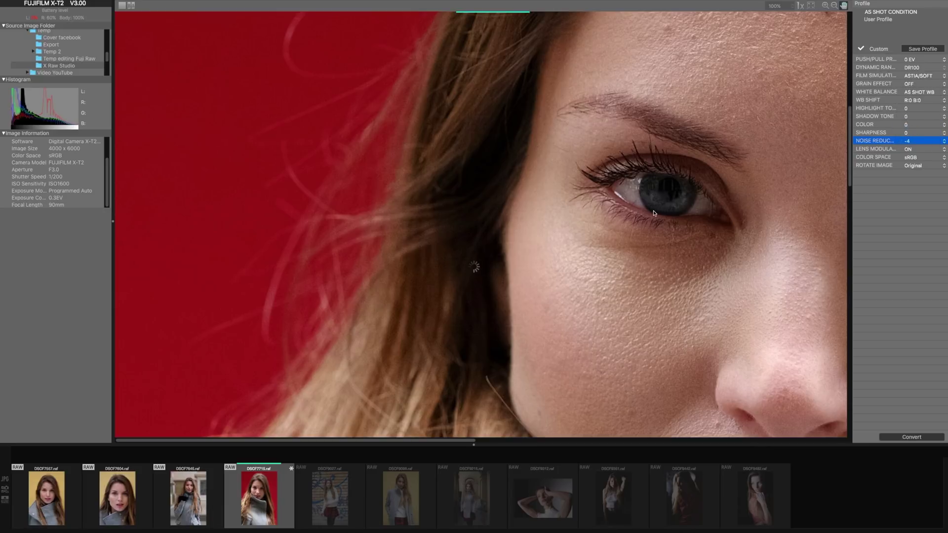
Set Noise Reduction to -2 for the red-background portrait, examine the eyes and skin at 100% zoom, and return to full view
drag(701, 179, 595, 345)
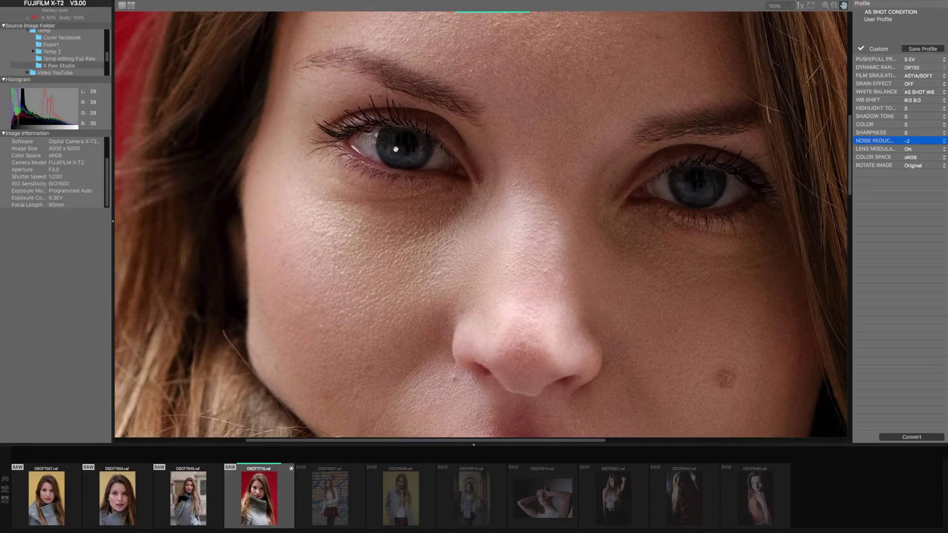
drag(437, 149, 450, 153)
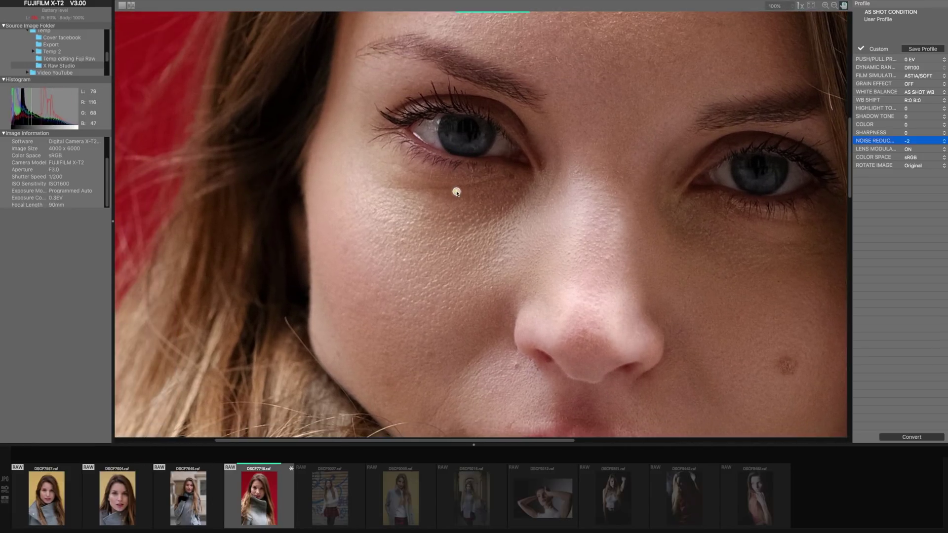
double_click(456, 191)
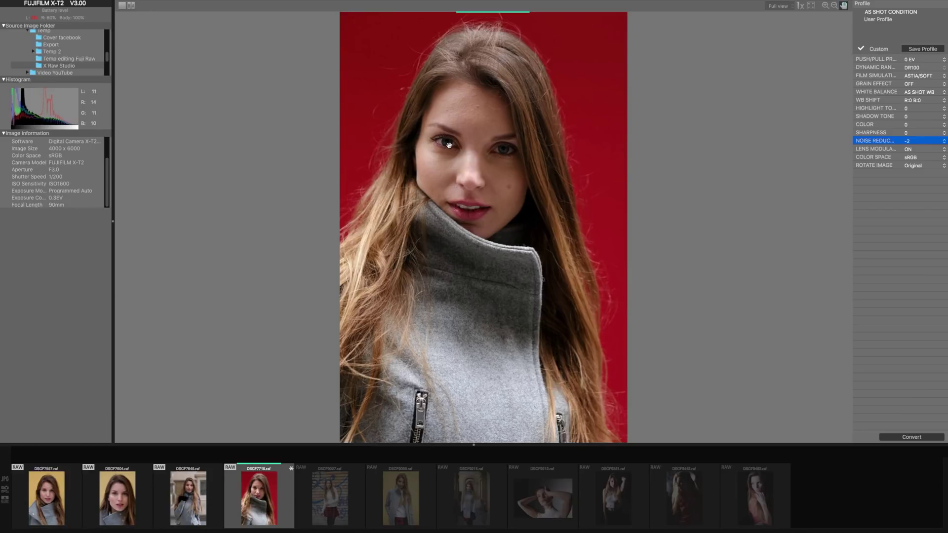
Switch to Lightroom, open the red-background portrait in the Develop module and examine the eyes, skin and hair up close
key(super+Tab)
click(548, 264)
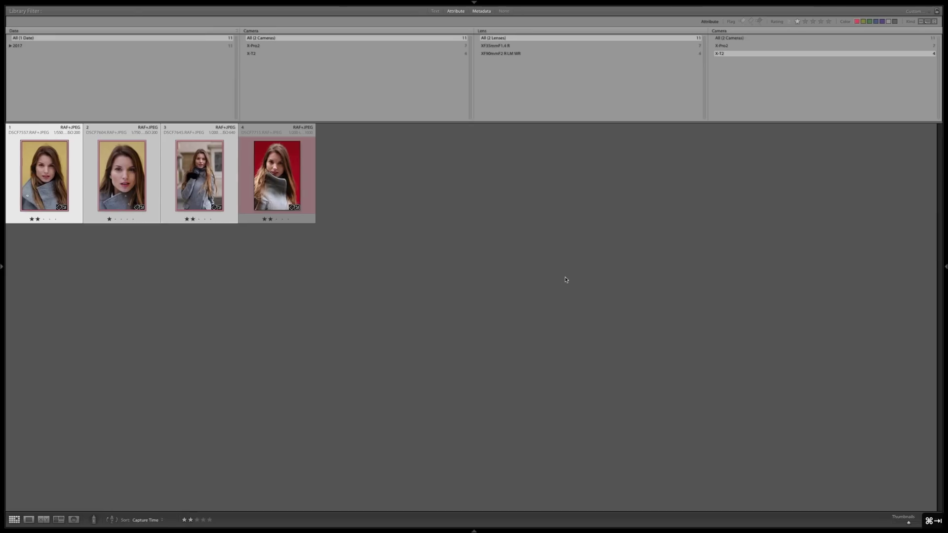
double_click(303, 183)
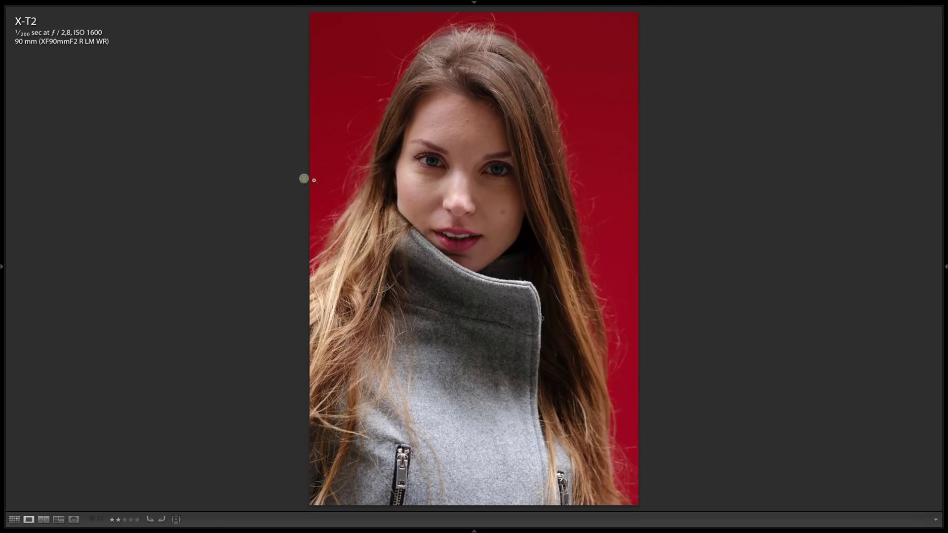
key(d)
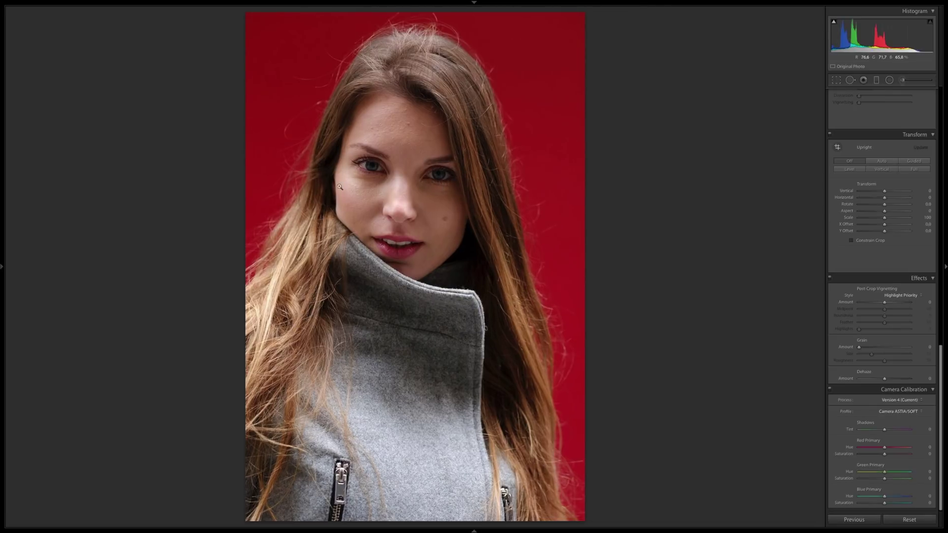
click(482, 198)
drag(482, 198, 493, 214)
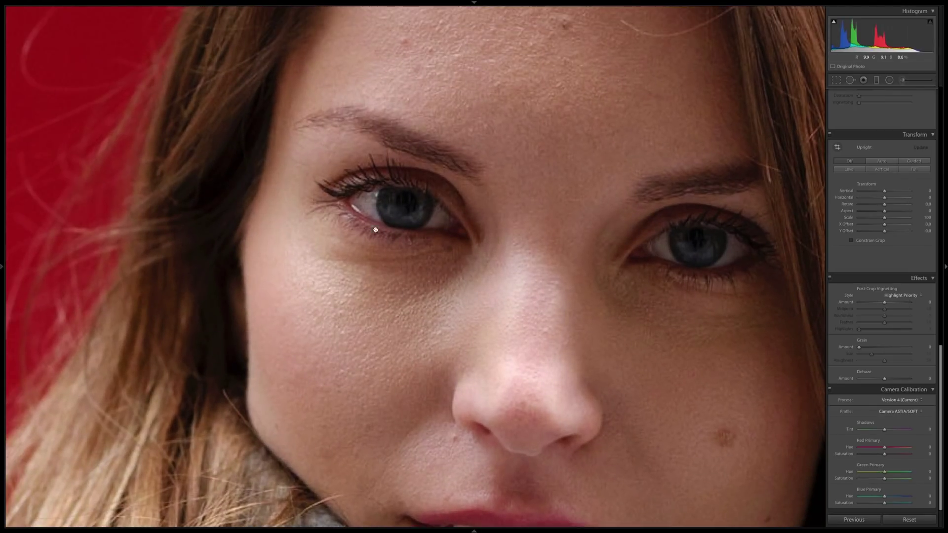
drag(327, 216, 406, 214)
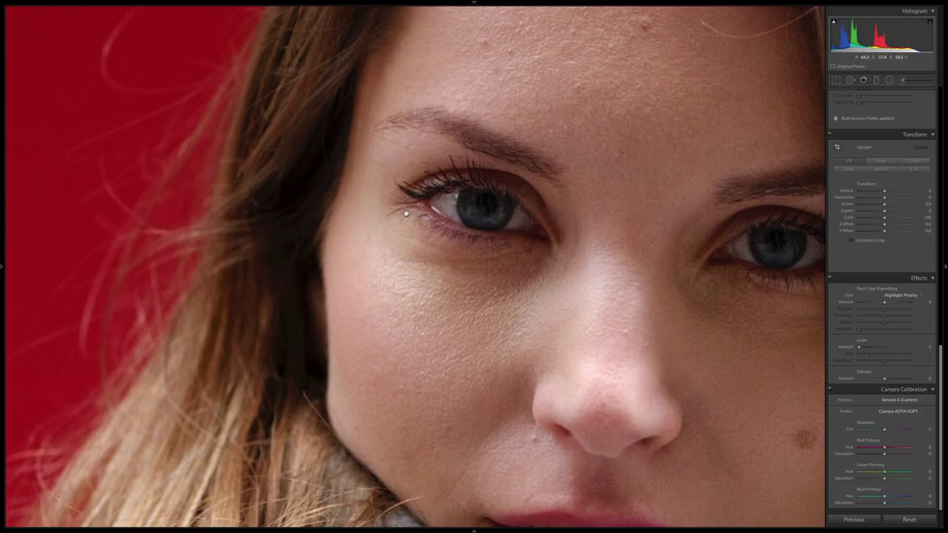
drag(384, 198, 434, 215)
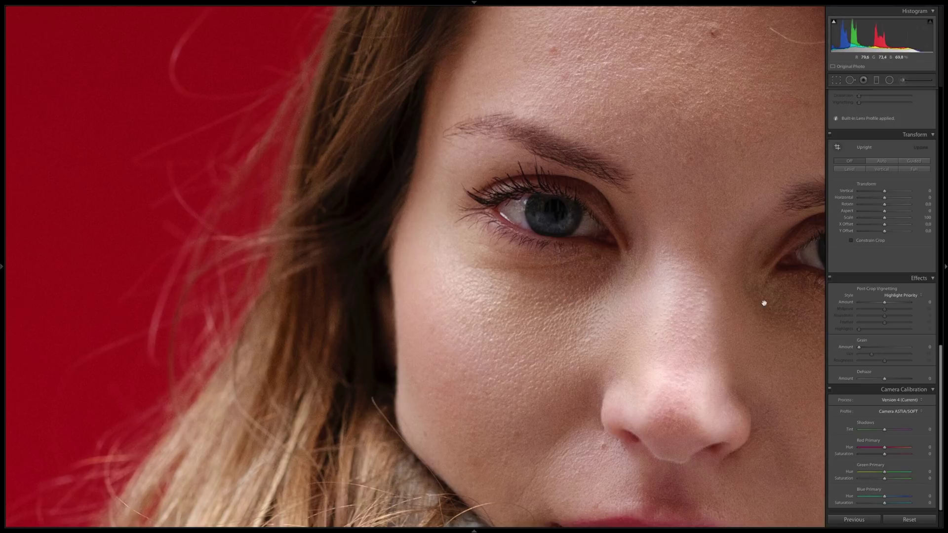
Raise the Sharpening Amount slightly, set its Radius to 0.9 and set Luminance noise reduction to 10
scroll(918, 357, up, 10)
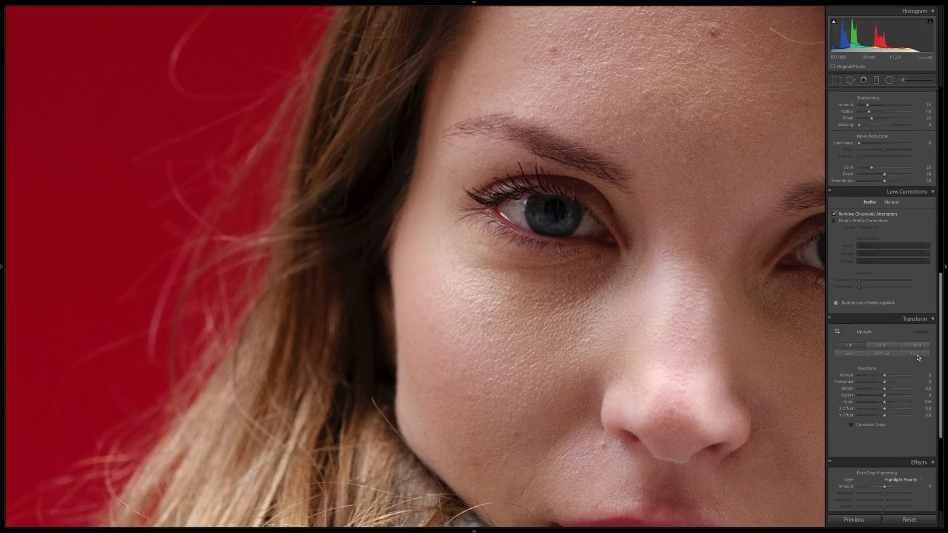
scroll(895, 279, up, 2)
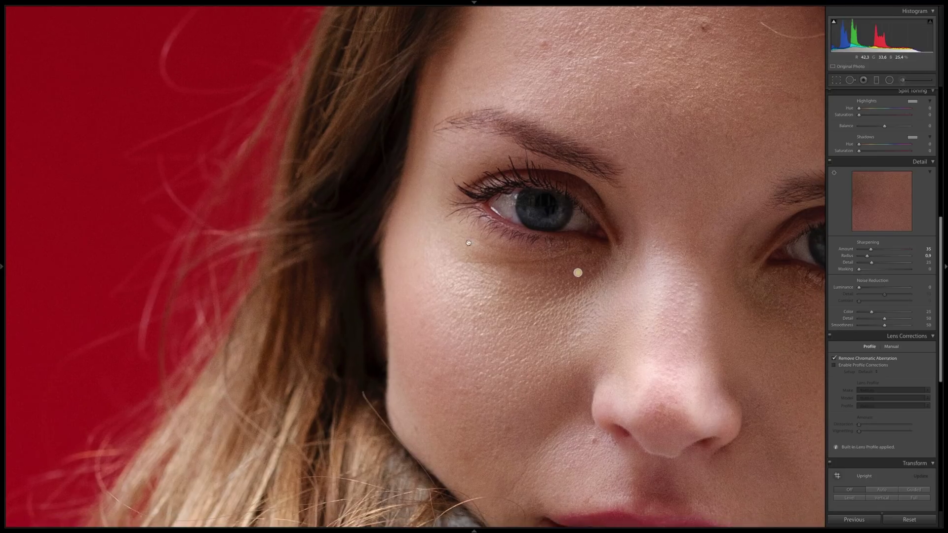
click(861, 288)
drag(492, 258, 473, 245)
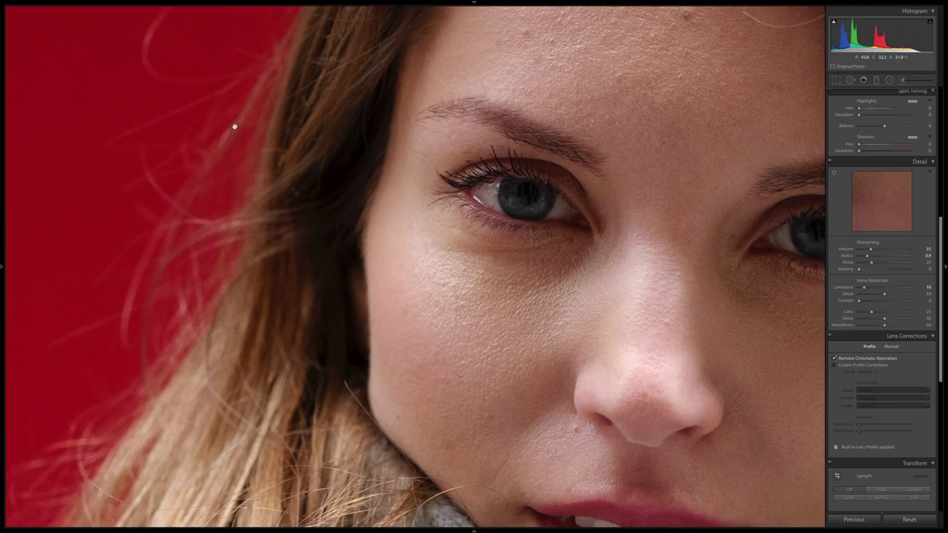
Compare the close-up eye and skin detail of the red-background portrait between Lightroom and FUJIFILM X RAW STUDIO
key(super+Tab)
click(430, 275)
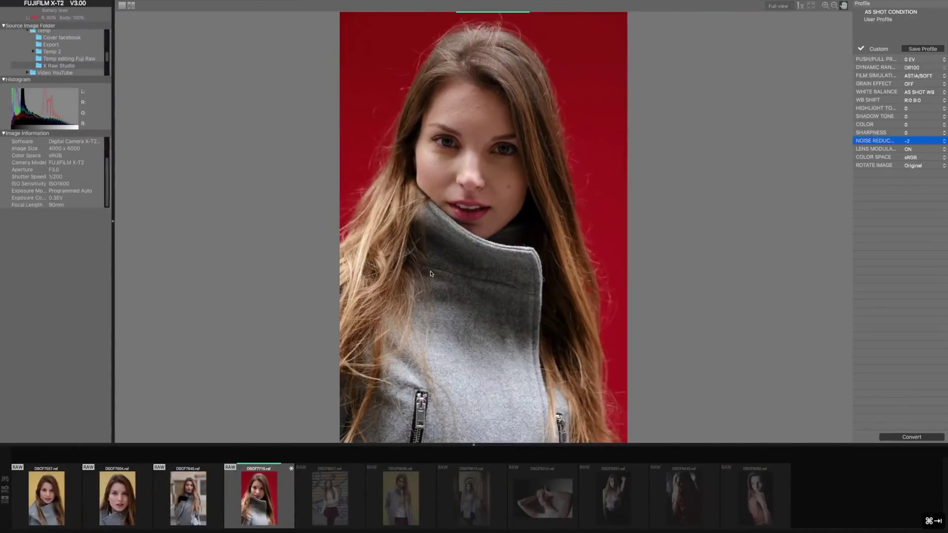
click(410, 186)
drag(411, 186, 404, 153)
key(super+Tab)
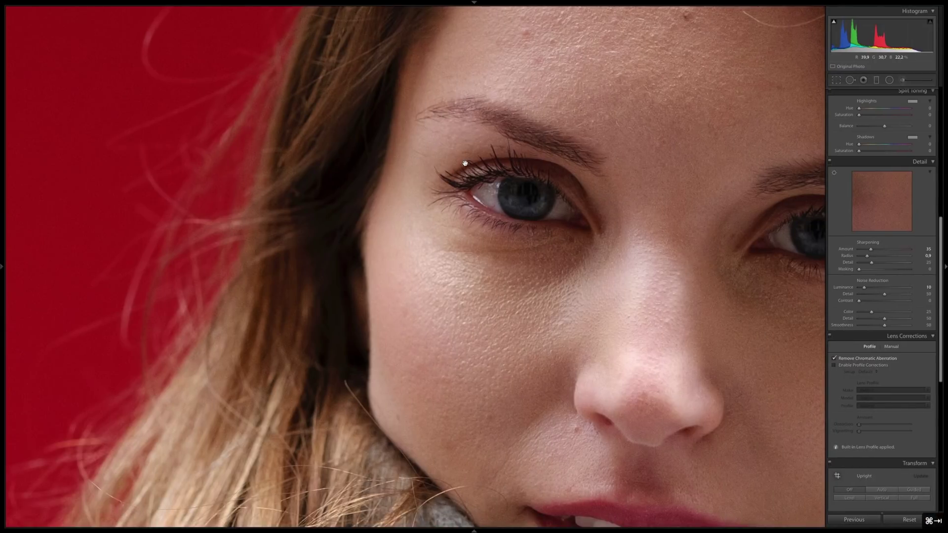
key(super+Tab)
key(super+Tab)
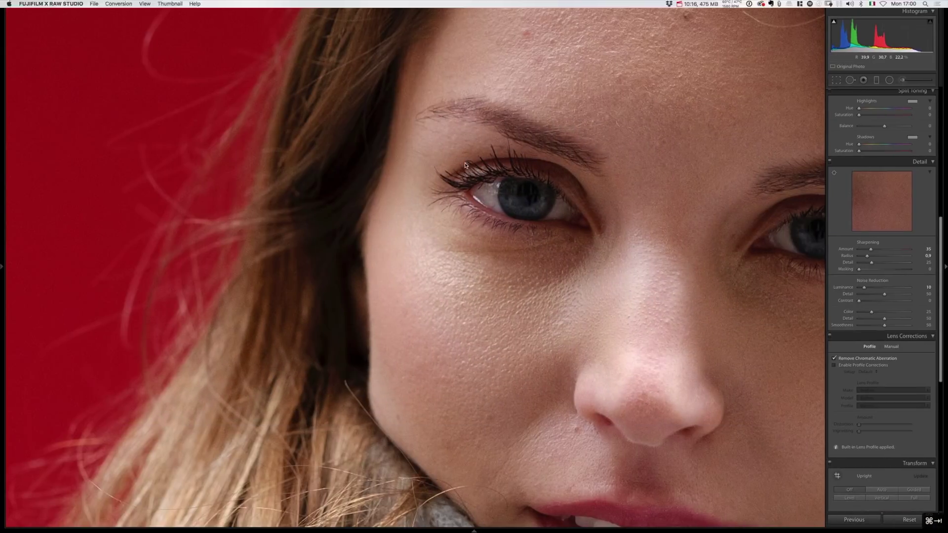
key(super+Tab)
key(super+Tab)
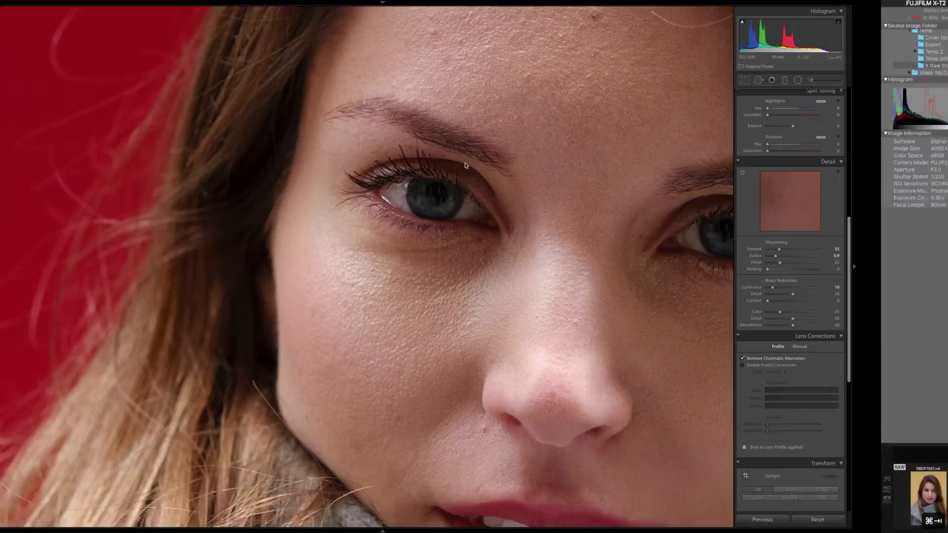
key(super+Tab)
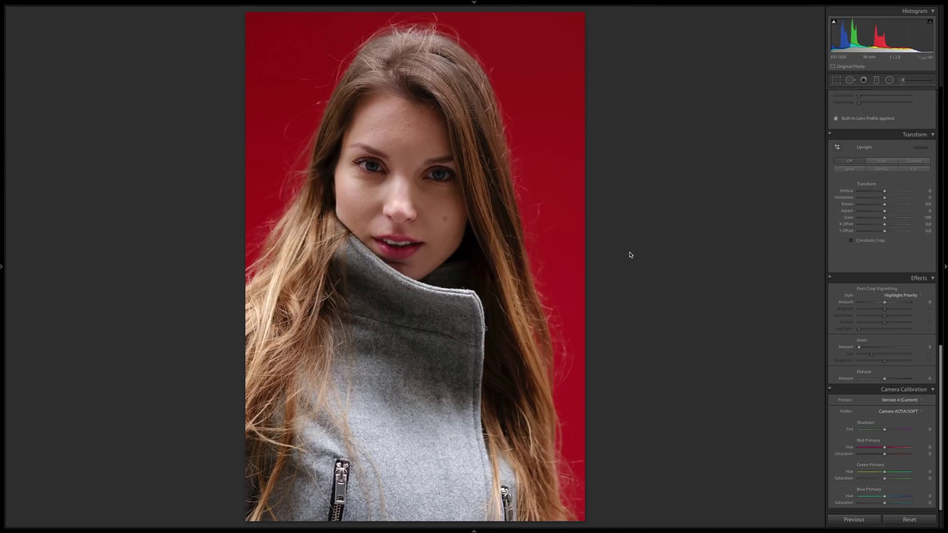
Check the Camera ASTIA/SOFT profile in Lightroom and compare the full portrait's colours and contrast with the FUJIFILM X RAW STUDIO rendering
click(898, 411)
click(900, 411)
key(super+Tab)
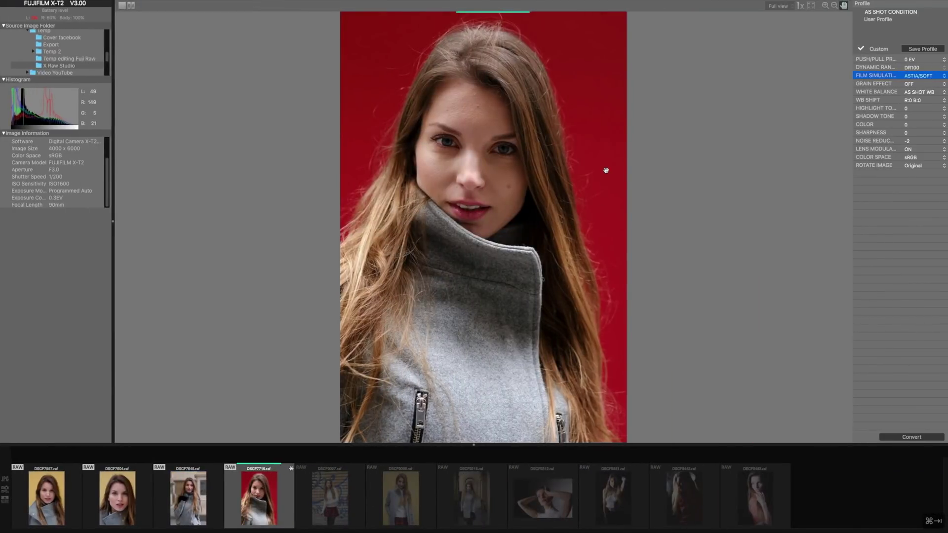
key(super+Tab)
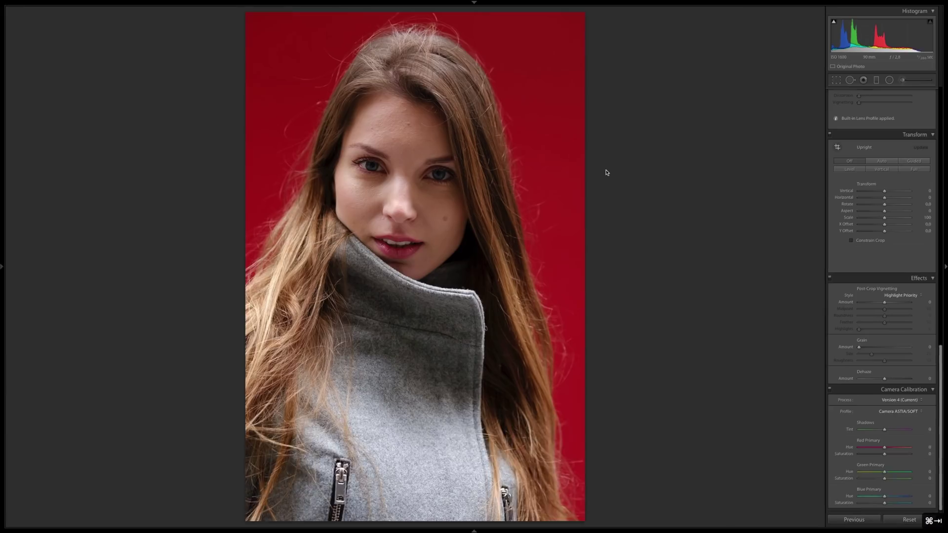
key(super+Tab)
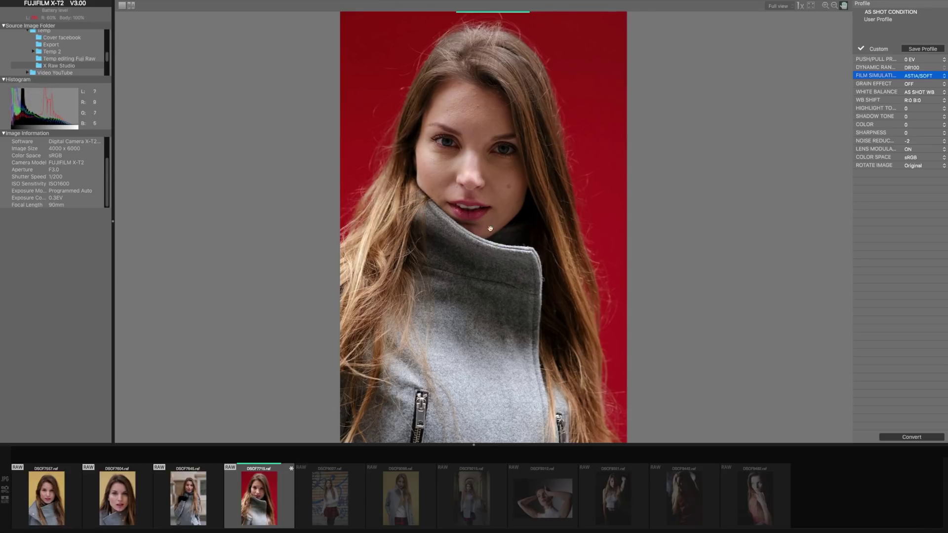
key(super+Tab)
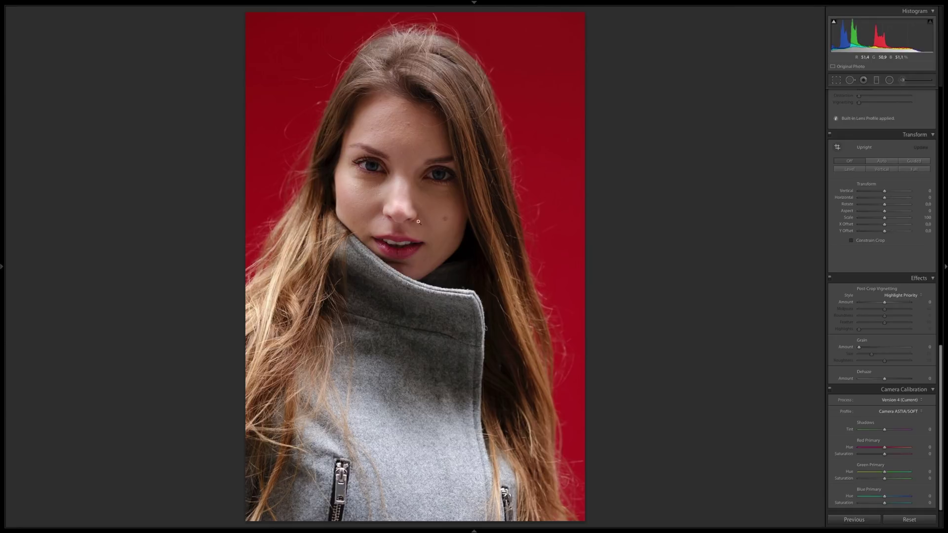
key(super+Tab)
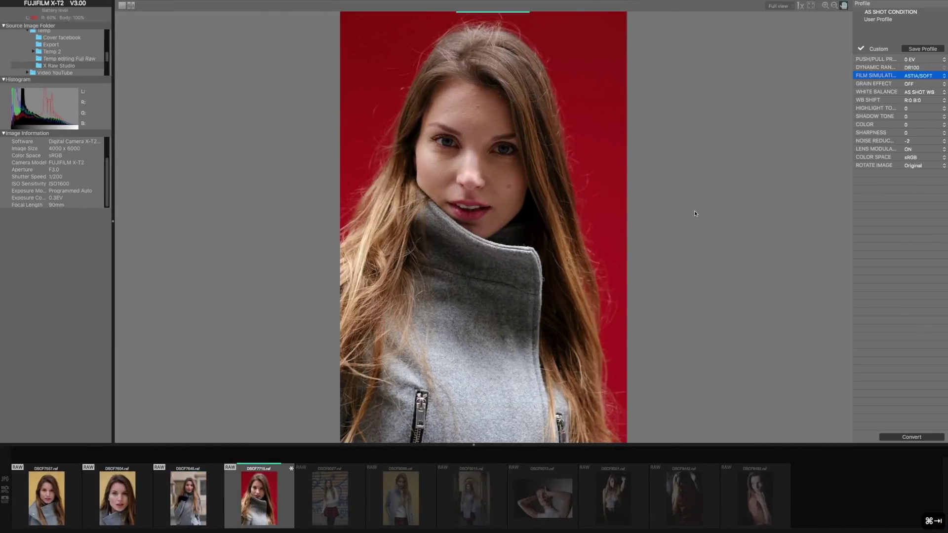
key(super+Tab)
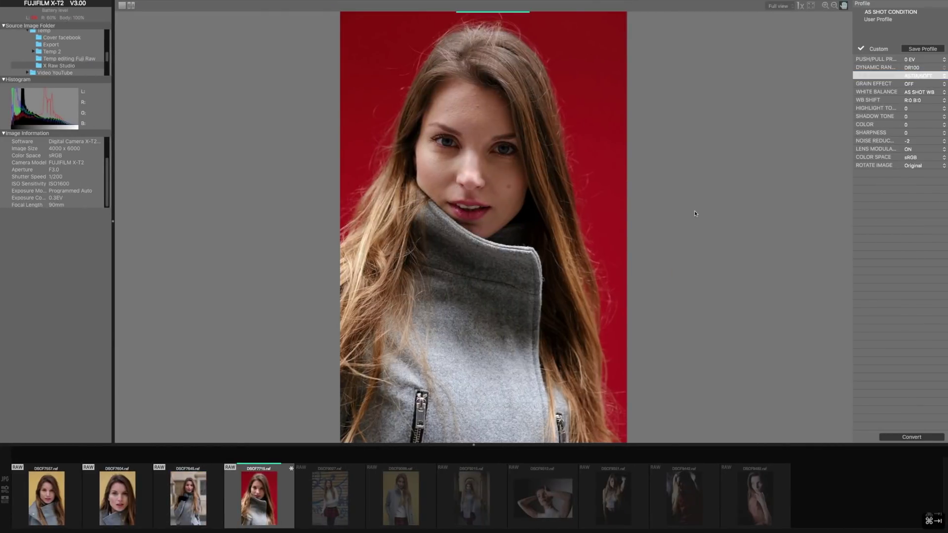
key(super+Tab)
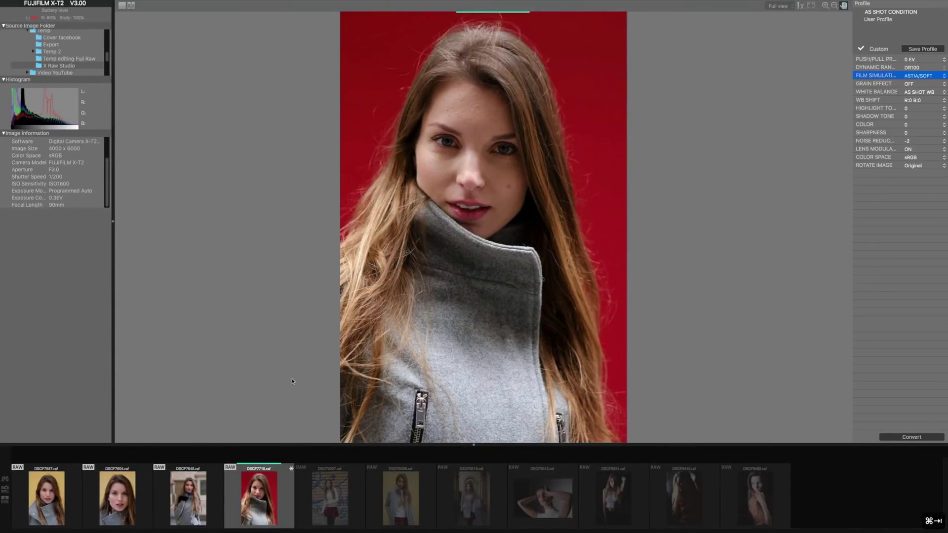
Set the film simulation of the first yellow-background portrait to Velvia/VIVID and check it in the side-by-side comparison view
click(56, 498)
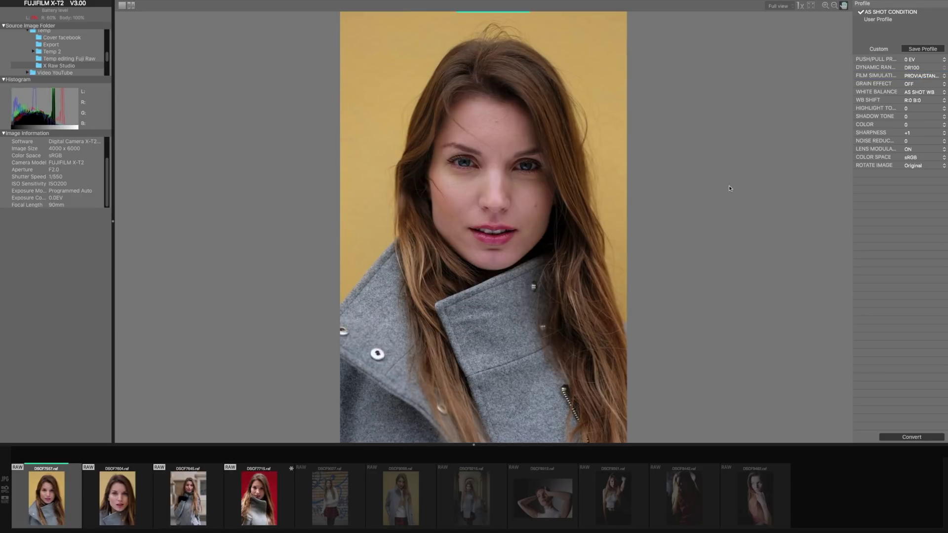
click(918, 76)
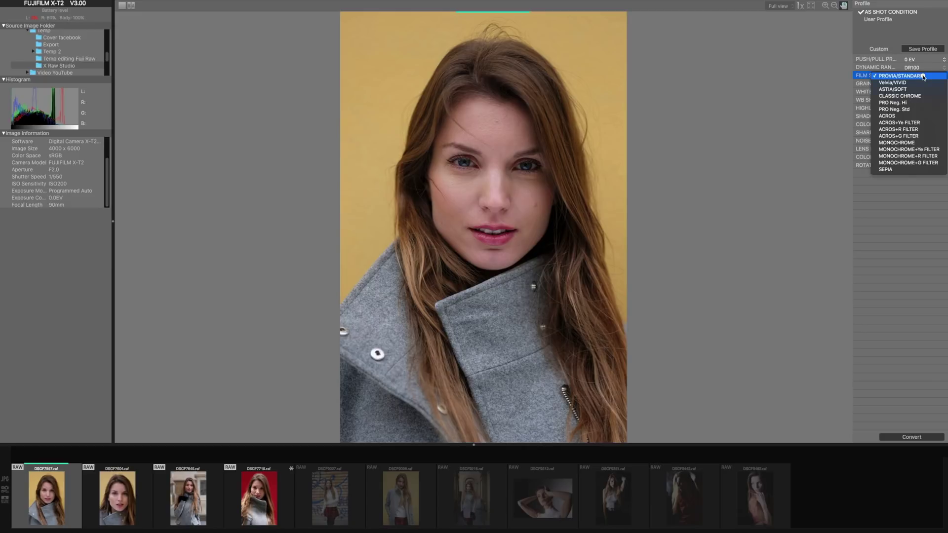
click(920, 86)
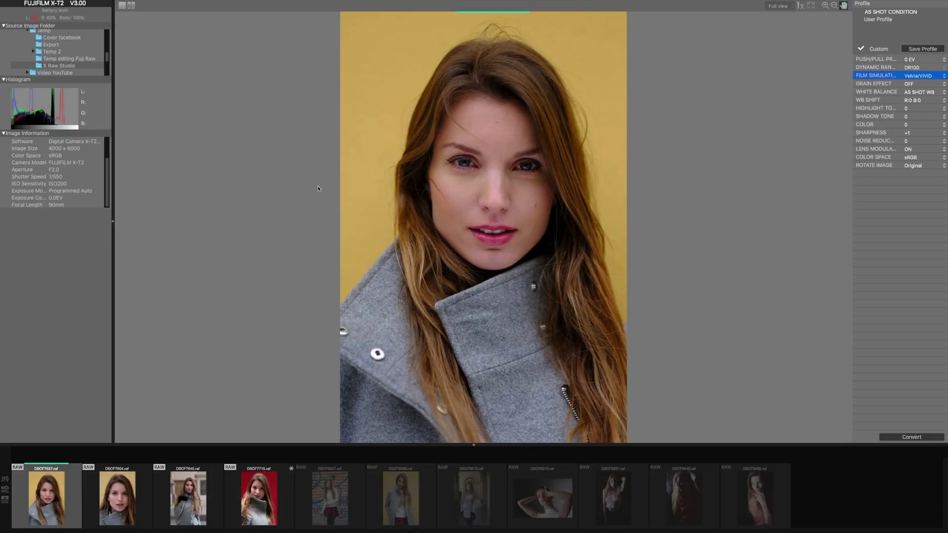
click(130, 7)
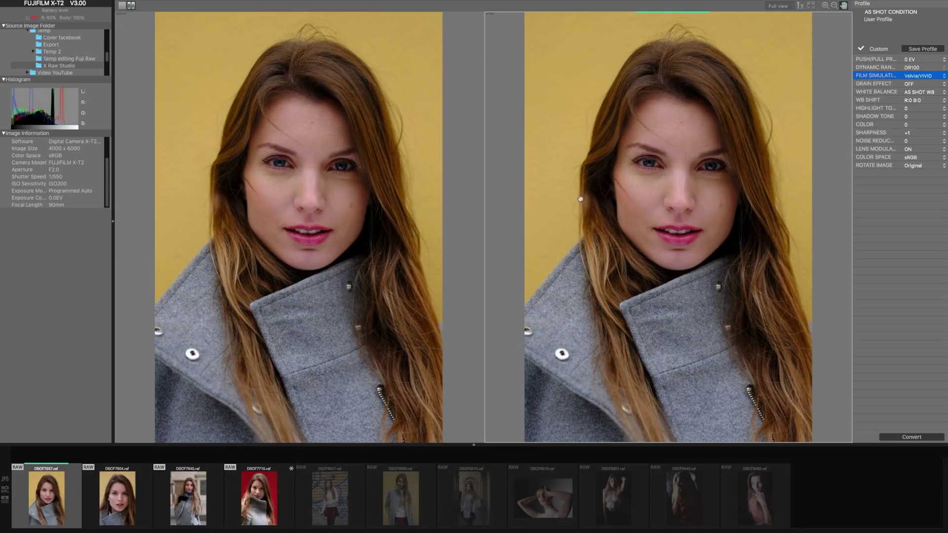
click(122, 5)
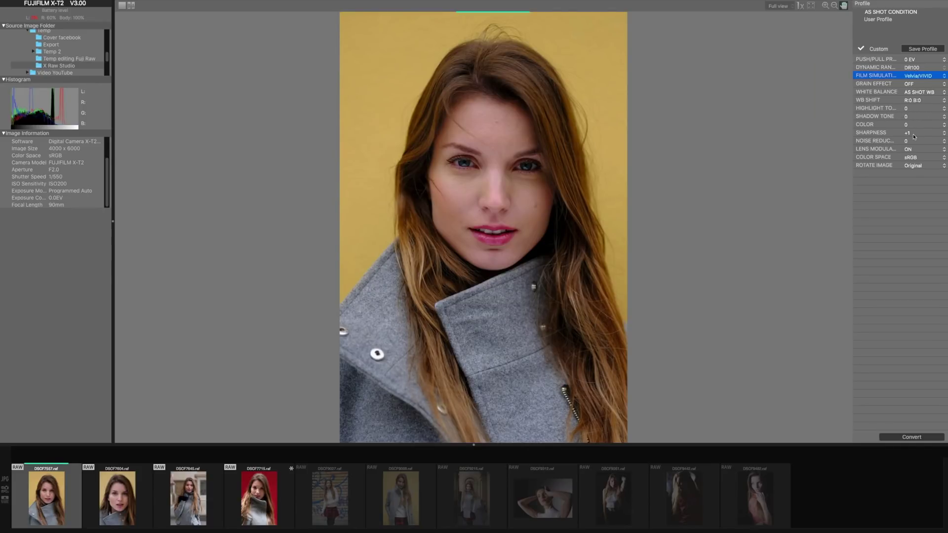
Set Shadow Tone to -1 and Highlight Tone to +1 for the first yellow-background portrait
click(911, 117)
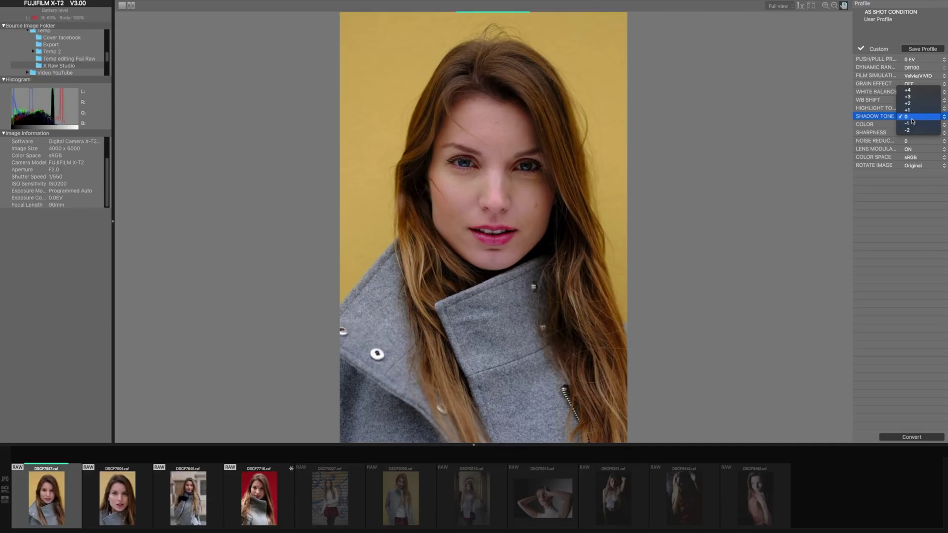
click(911, 123)
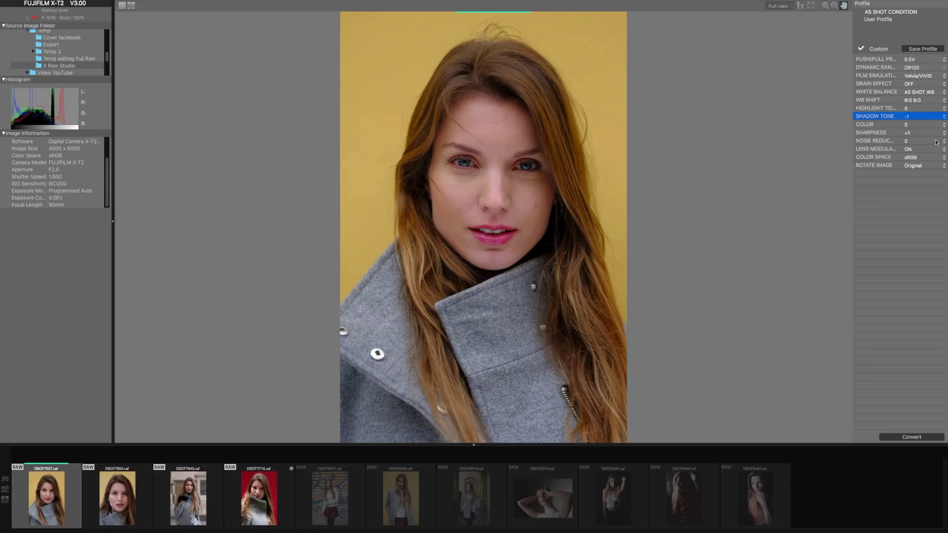
click(916, 109)
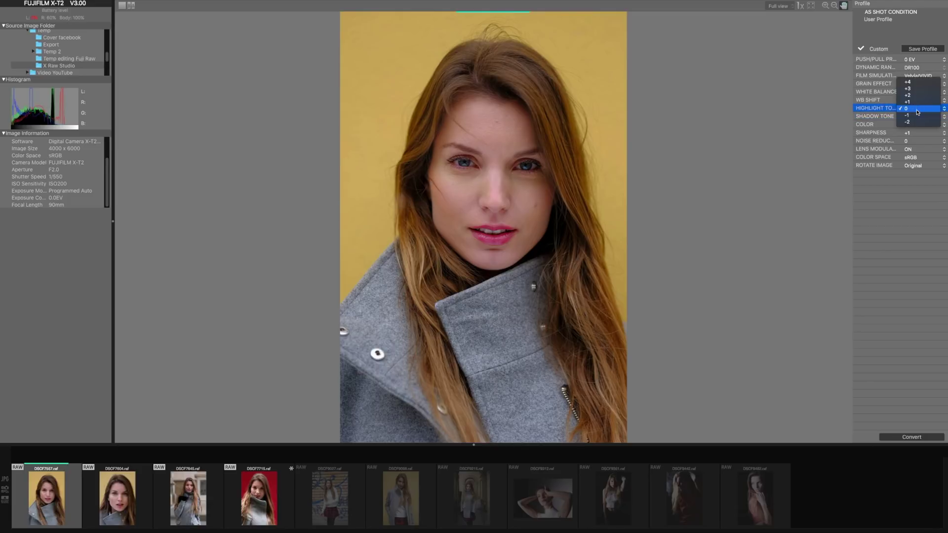
click(915, 103)
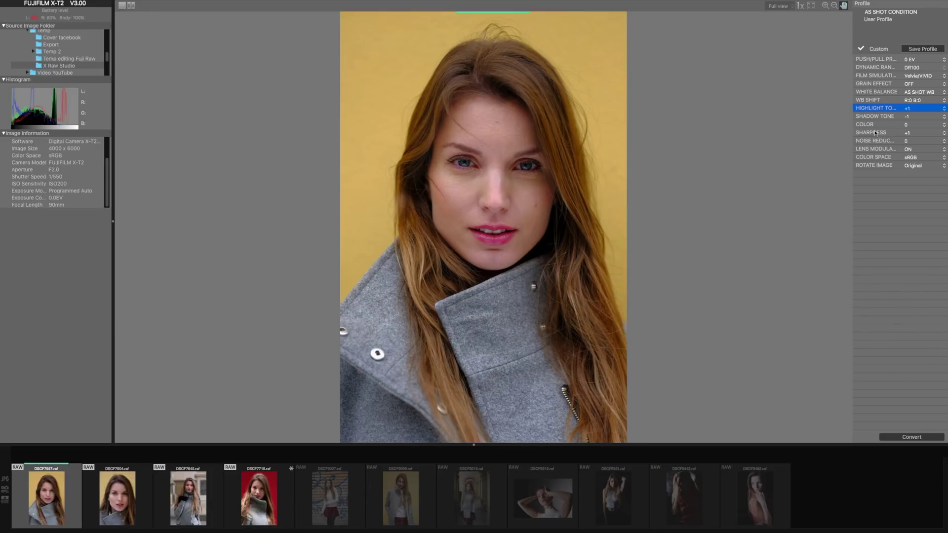
Set Color to -1 for the first yellow-background portrait
click(914, 127)
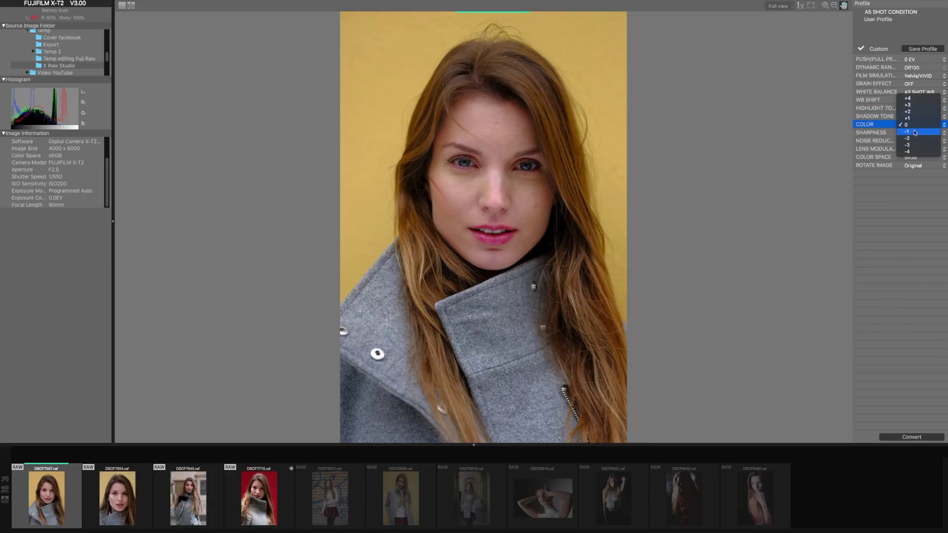
click(915, 125)
key(Down)
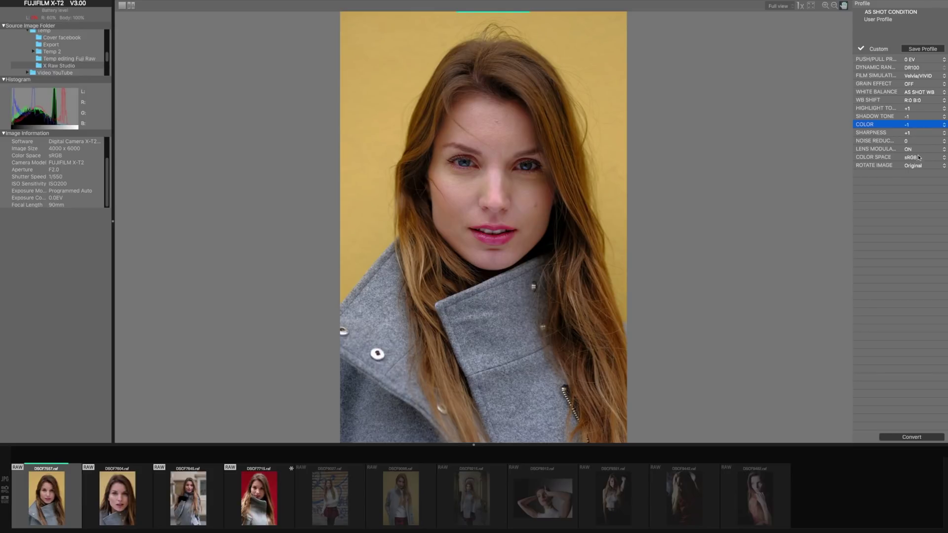
Set Noise Reduction to -2 and Sharpness to 0 for the first yellow-background portrait
click(907, 142)
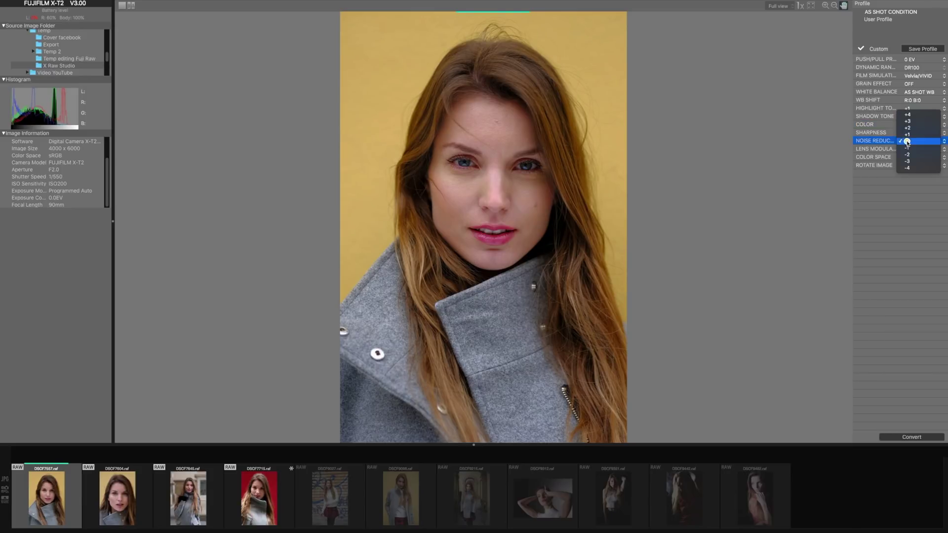
click(908, 143)
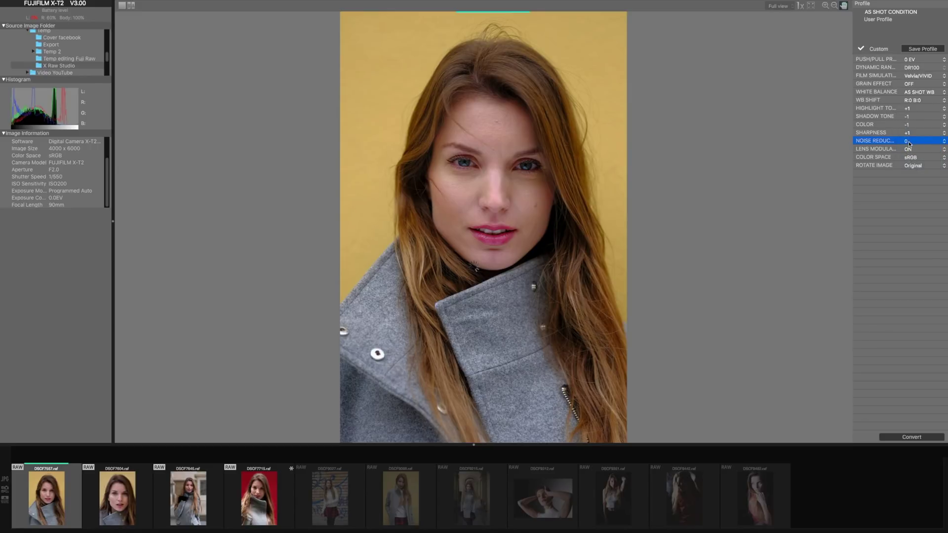
click(908, 143)
click(911, 136)
click(911, 137)
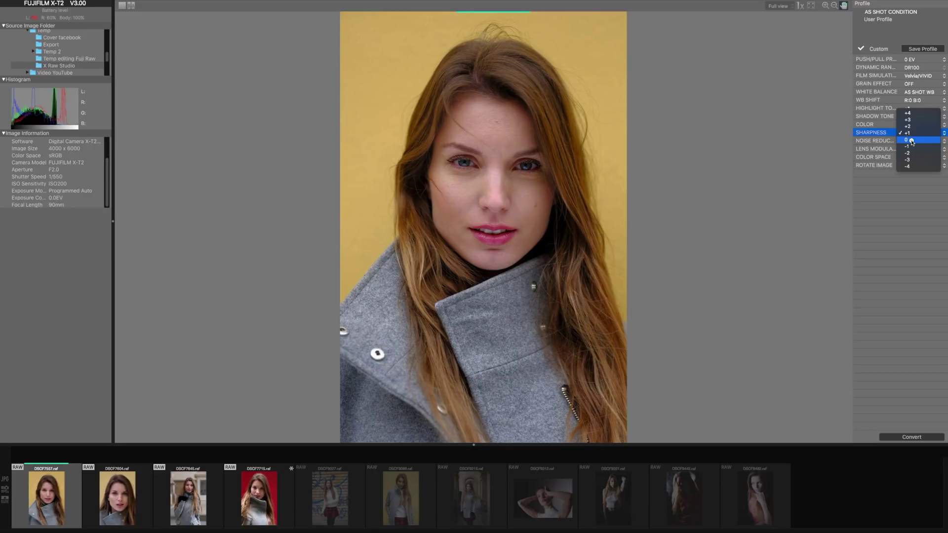
click(911, 141)
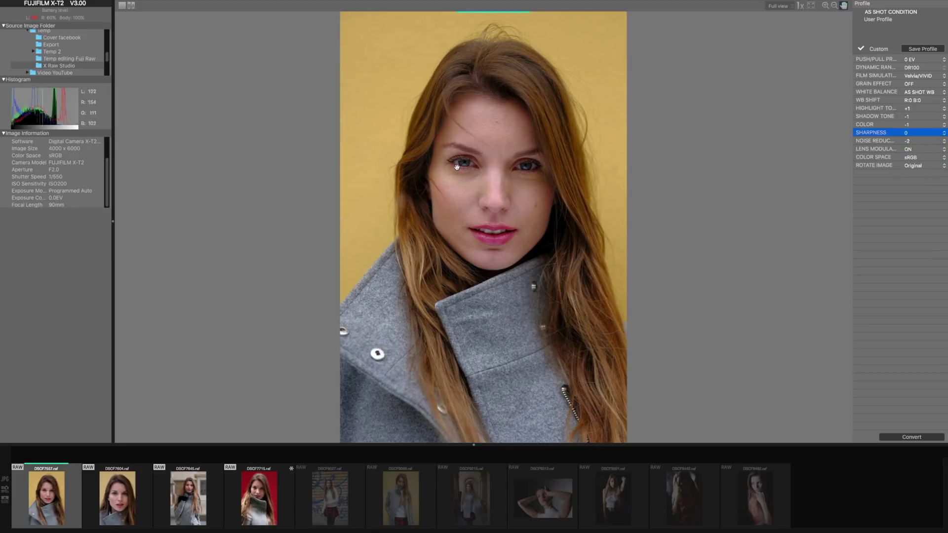
Examine the coat, hair, skin, eyes and lips of the first yellow-background portrait at 100%, then return to the full view
click(800, 6)
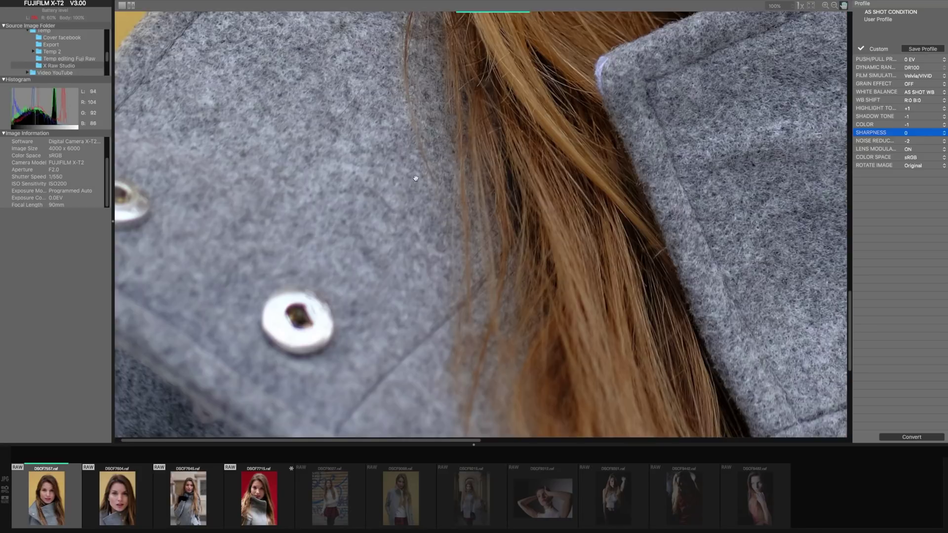
drag(548, 114, 432, 271)
drag(430, 307, 525, 239)
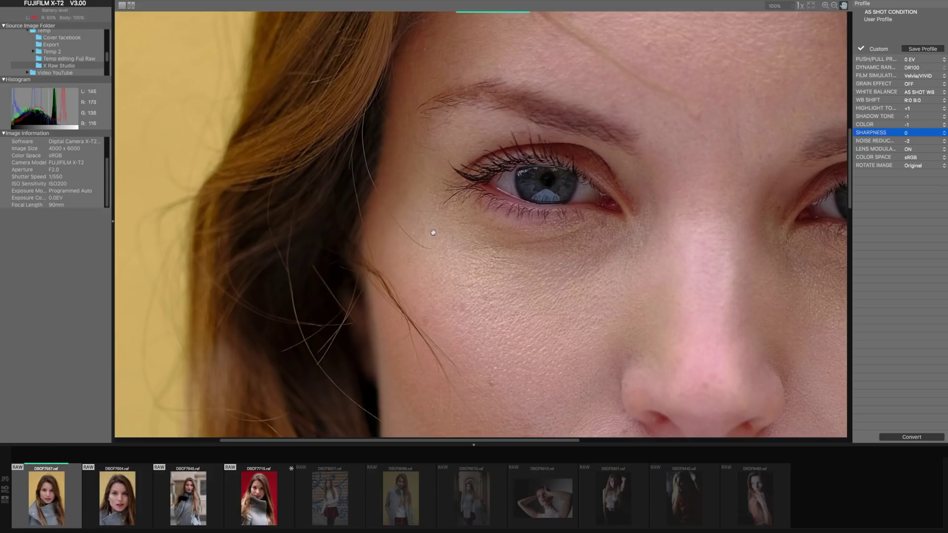
drag(434, 226, 410, 177)
drag(516, 345, 387, 222)
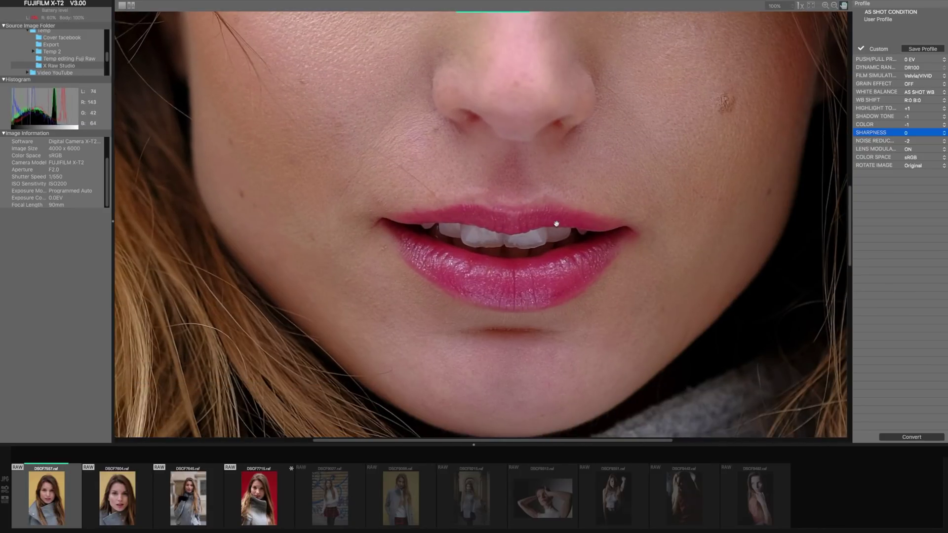
drag(481, 325, 480, 373)
drag(432, 210, 442, 268)
drag(434, 143, 436, 258)
drag(429, 114, 435, 261)
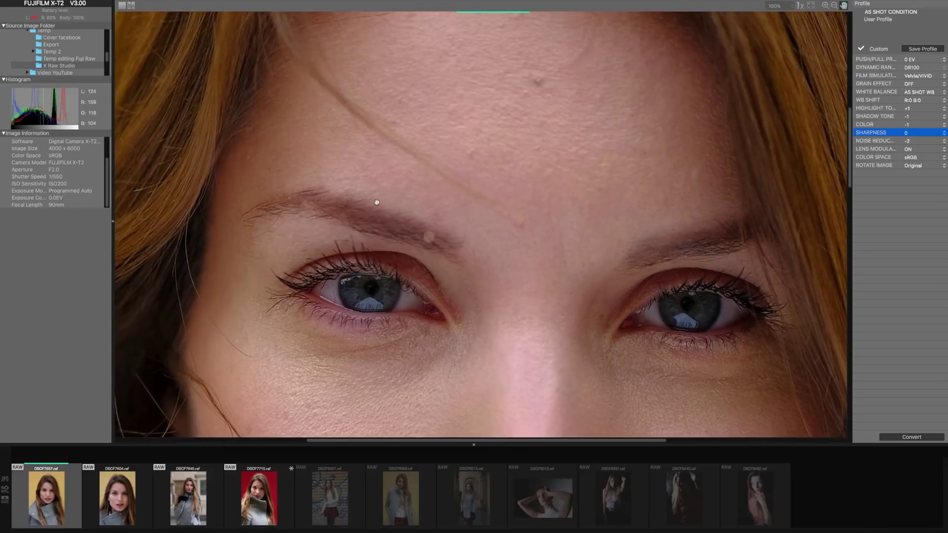
click(370, 208)
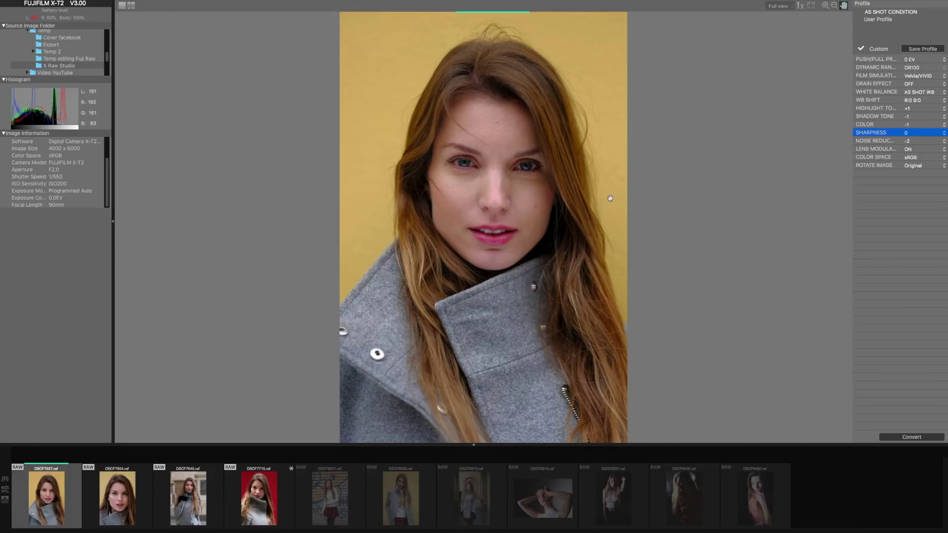
Switch to Lightroom, open the first yellow-background portrait for developing and change its camera calibration profile to a more vivid one
key(super+Tab)
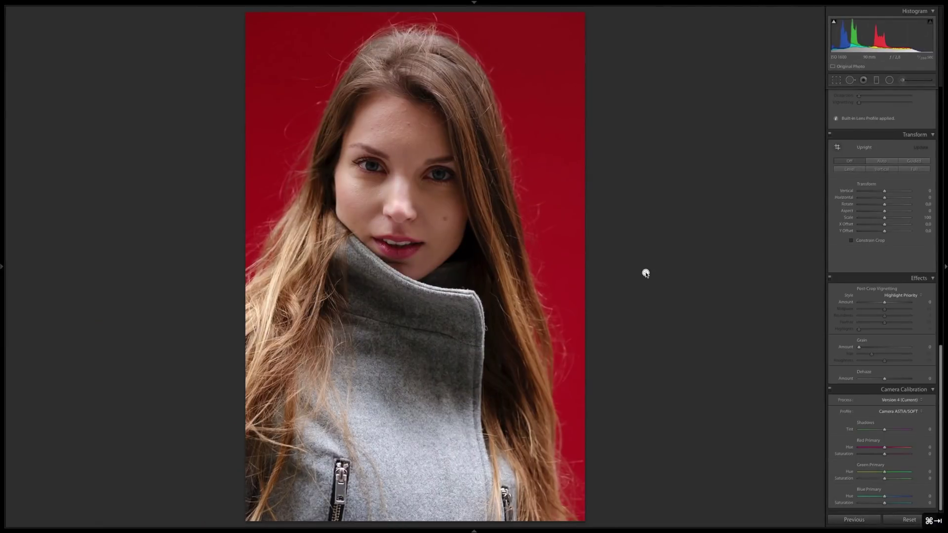
key(g)
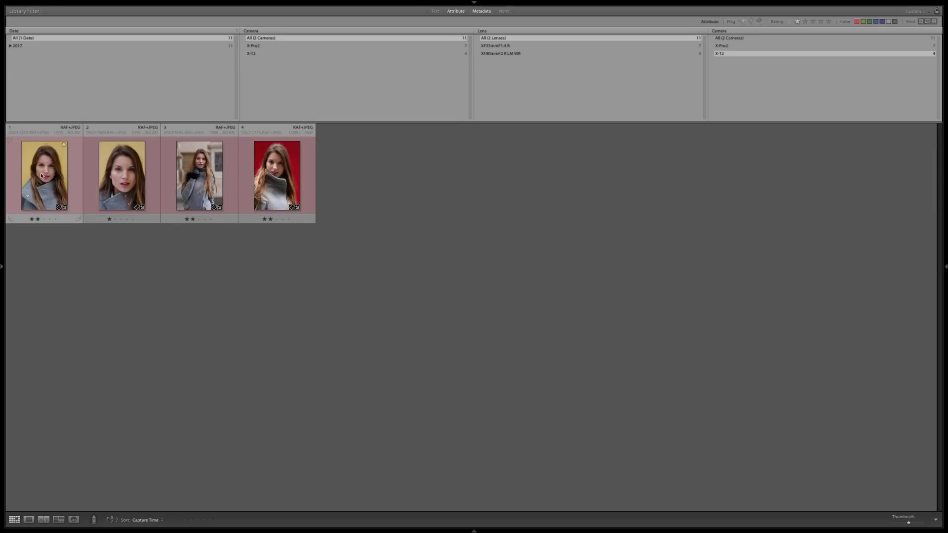
double_click(39, 174)
key(d)
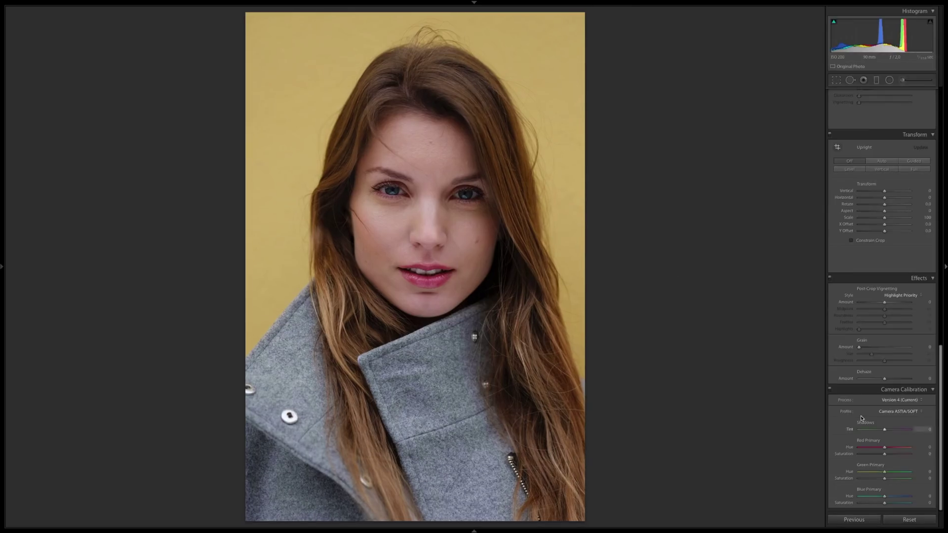
click(891, 411)
click(897, 405)
Raise Shadows to +33 and adjust Highlights for the first yellow-background portrait
scroll(875, 265, up, 2)
scroll(875, 265, up, 20)
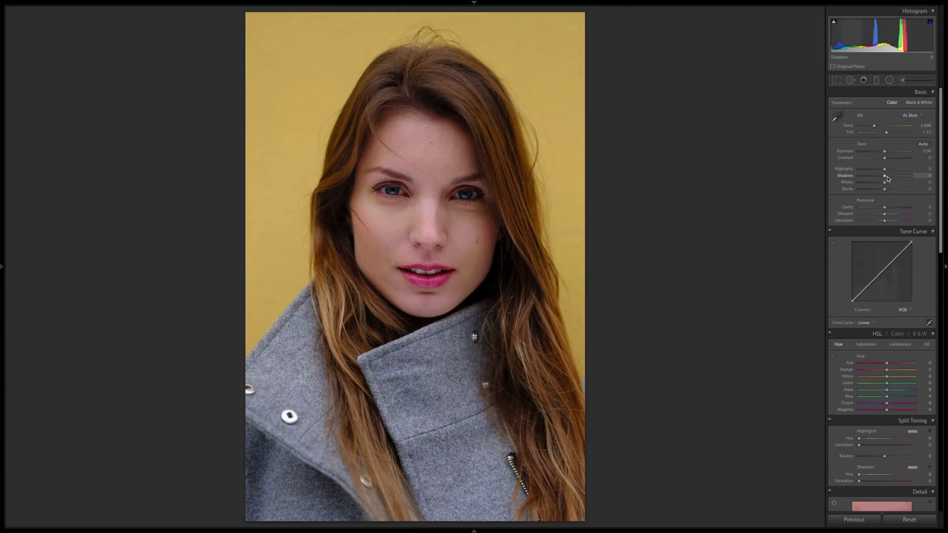
click(886, 177)
scroll(888, 178, up, 2)
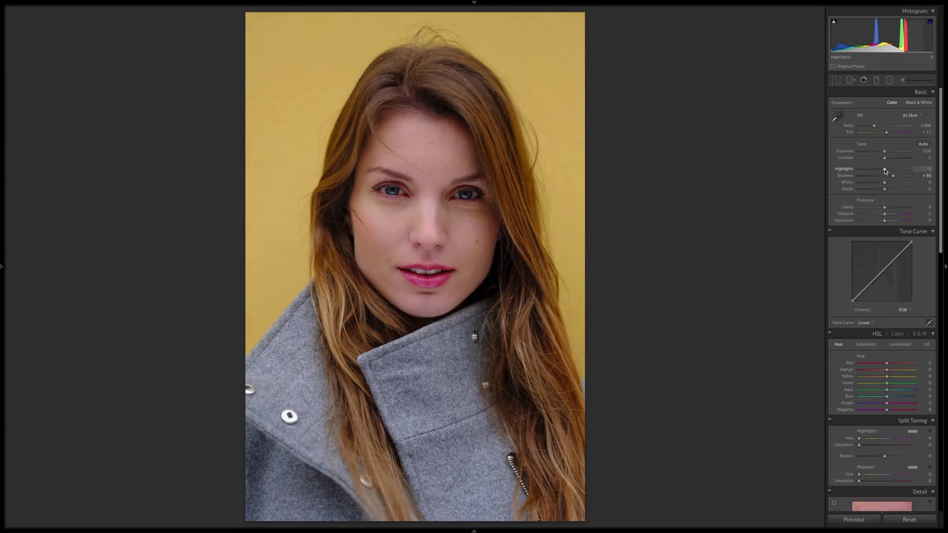
scroll(885, 171, up, 3)
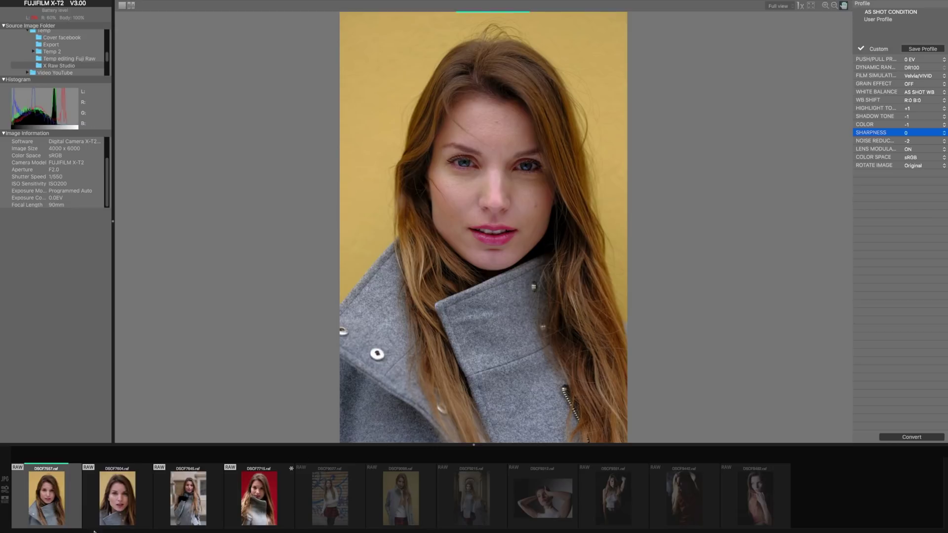
Back in FUJIFILM X RAW STUDIO, convert the four available RAW portraits together and display the resulting DSCF7604.jpg
right_click(49, 493)
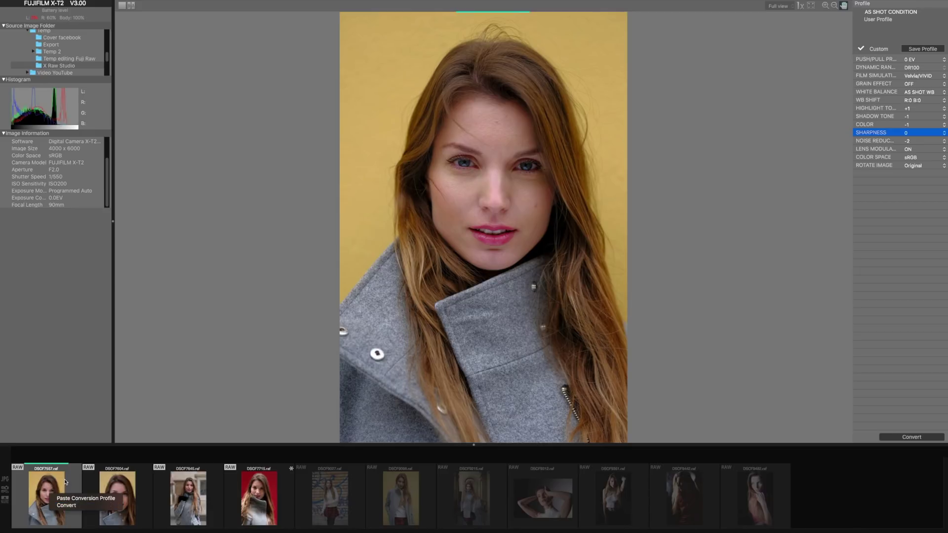
click(65, 482)
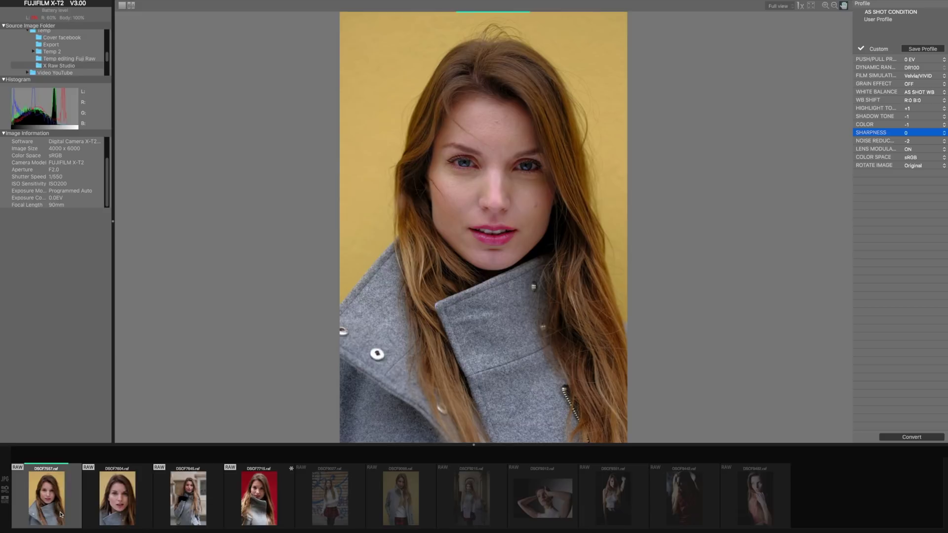
super+click(269, 493)
super+click(101, 492)
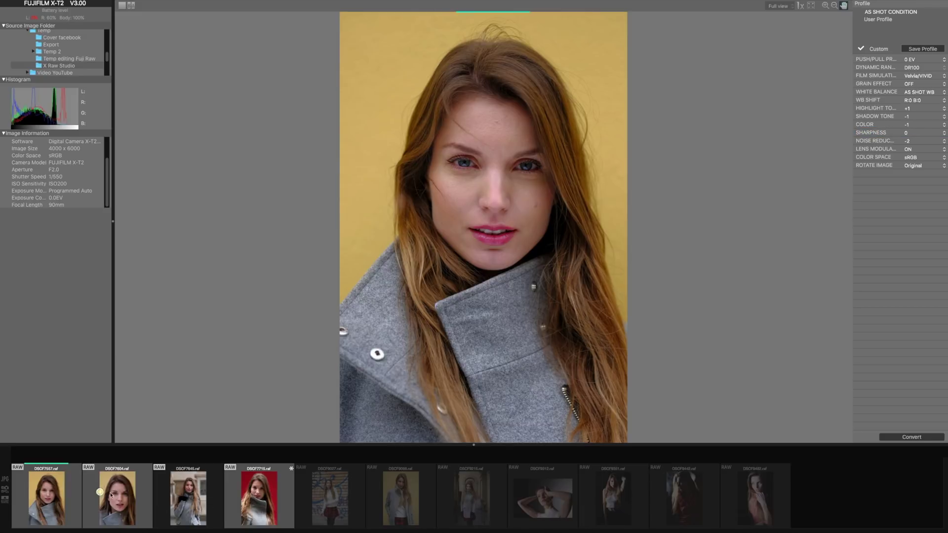
super+click(185, 498)
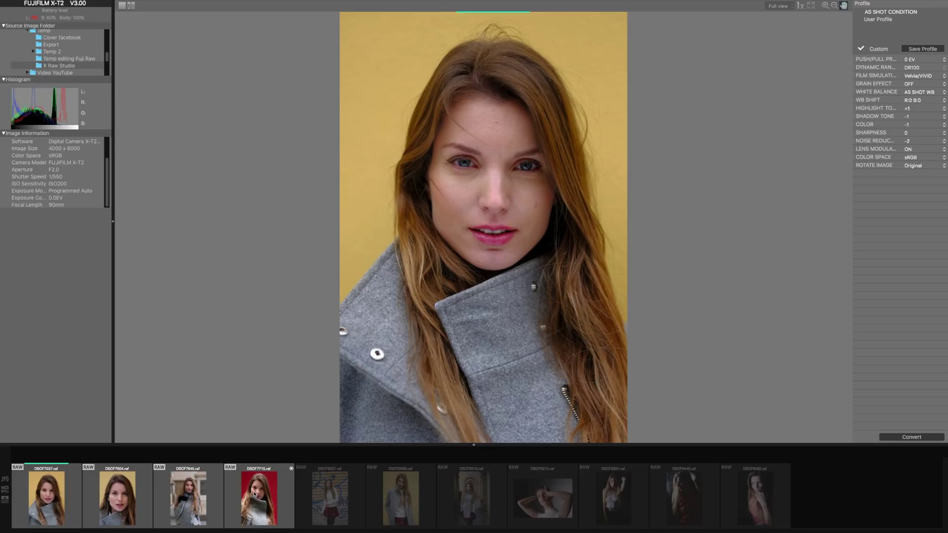
click(912, 437)
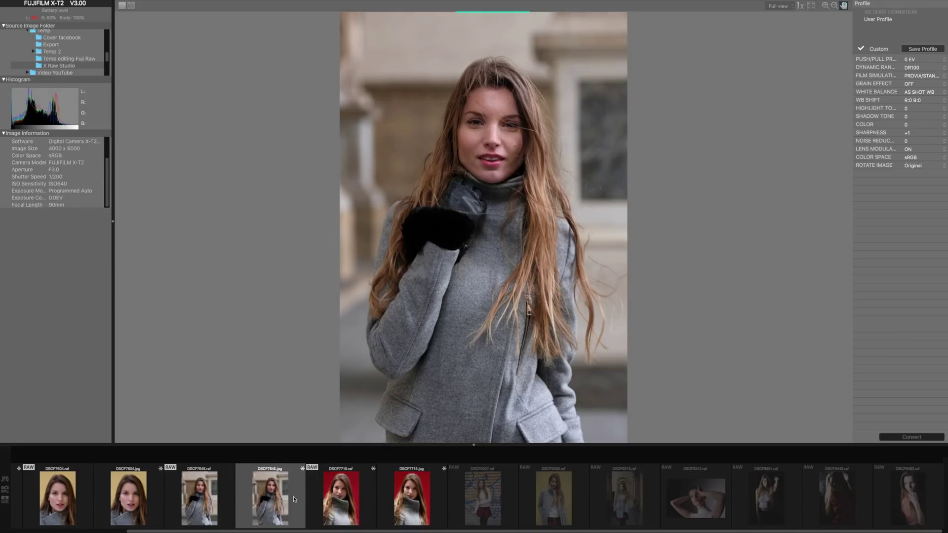
click(129, 501)
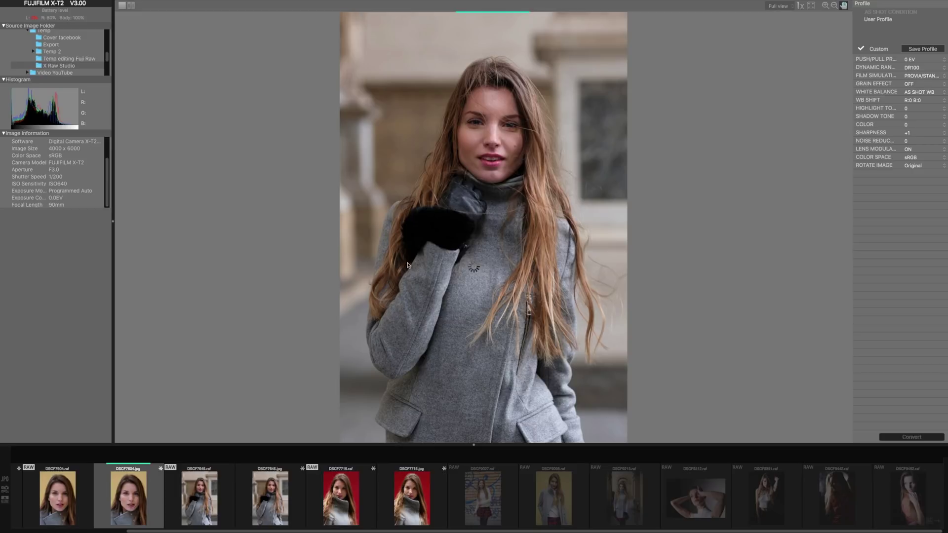
Switch to Finder and examine the original RAF files in the X Raw Studio folder
key(super+Tab)
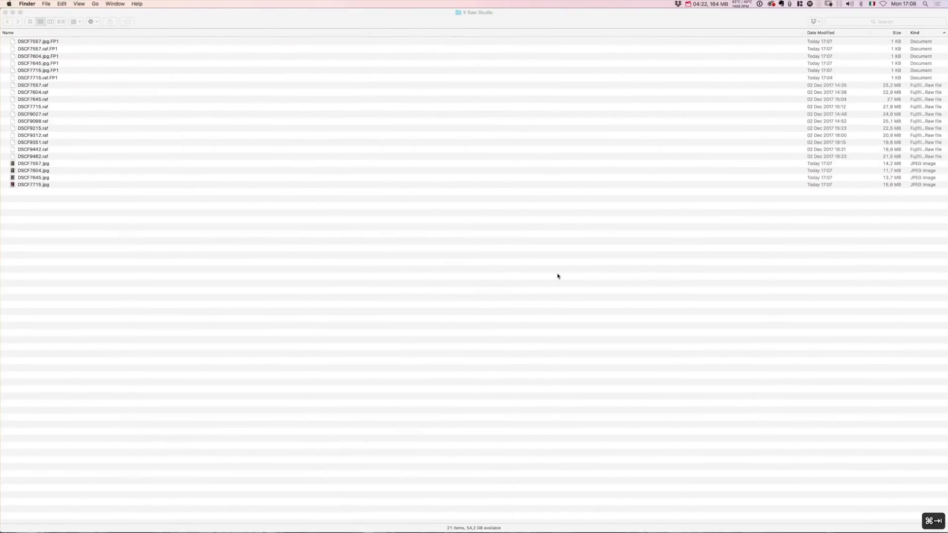
click(49, 91)
click(49, 85)
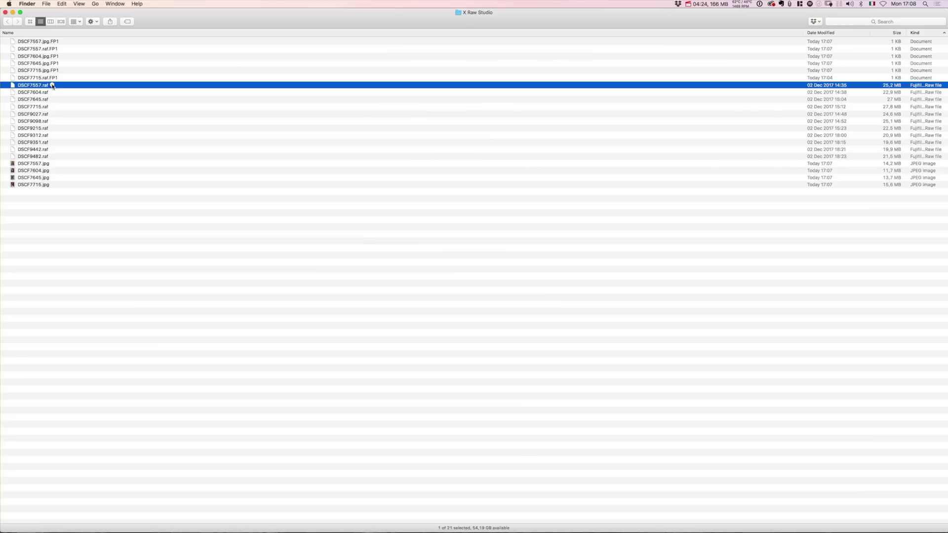
click(52, 99)
click(55, 114)
click(57, 121)
click(57, 106)
click(58, 92)
Examine the FP1 files stored alongside the RAF and JPEG images in the folder
click(61, 42)
click(64, 63)
click(62, 71)
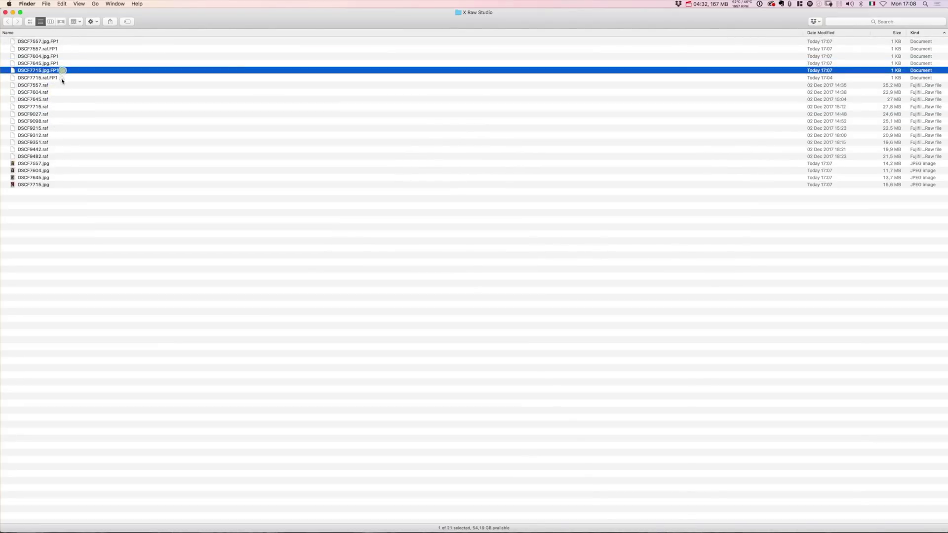
click(61, 77)
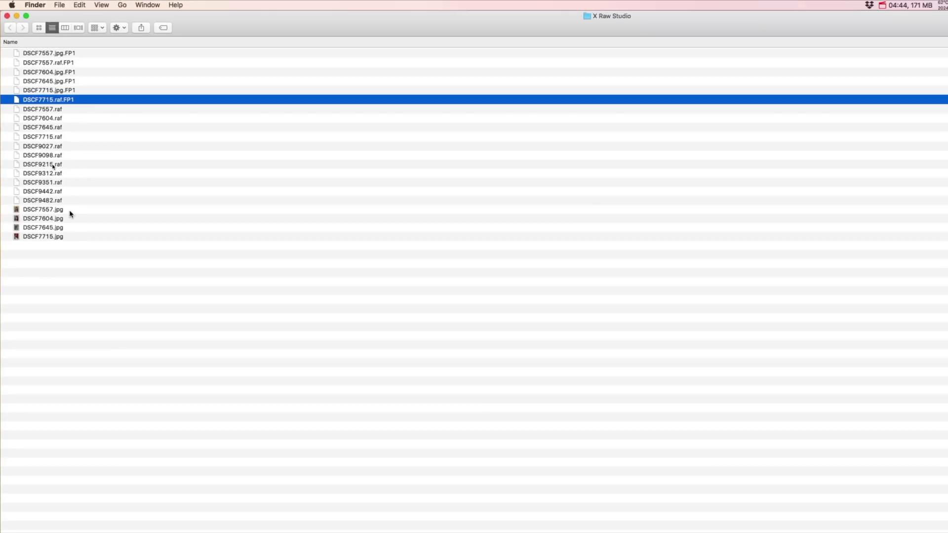
super+click(134, 287)
Preview the converted JPEGs in turn, from DSCF7557.jpg to DSCF7715.jpg, and close the preview
click(61, 193)
click(52, 164)
key(space)
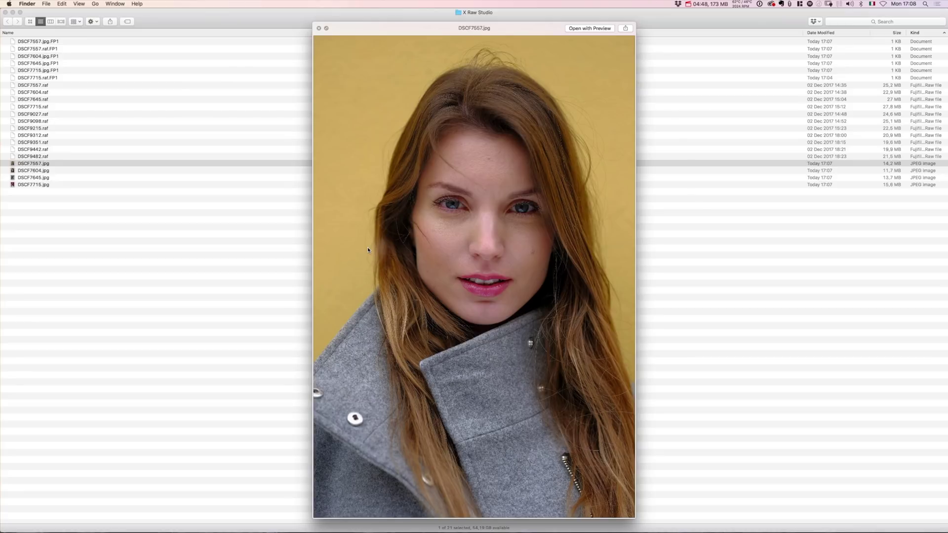
key(Down)
key(Down)
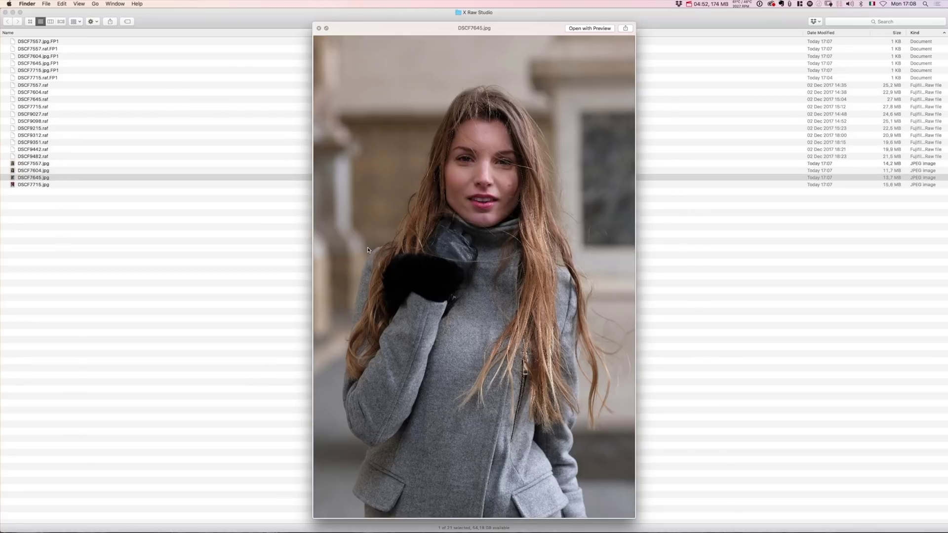
key(Down)
key(Up)
key(space)
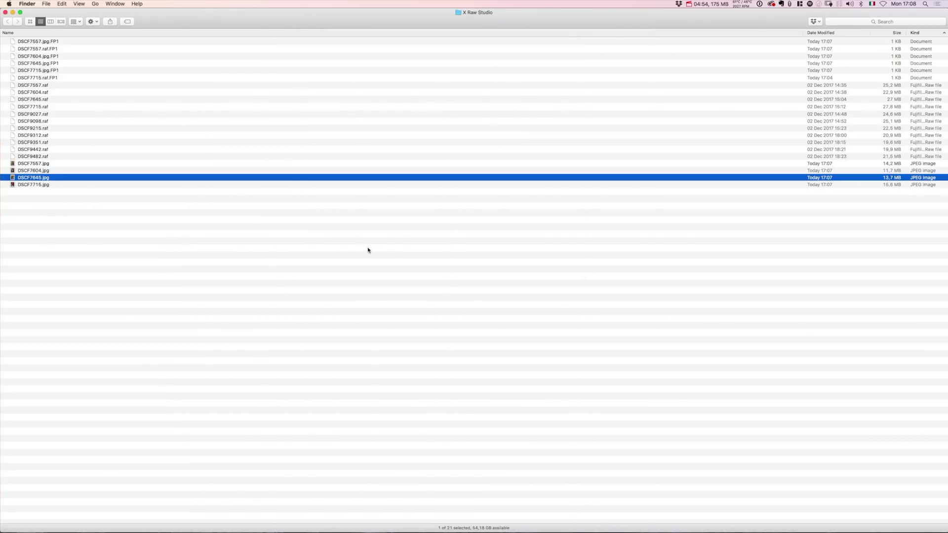
click(377, 303)
Switch back to FUJIFILM X RAW STUDIO and open the RAW portrait DSCF7645.raf
key(super+Tab)
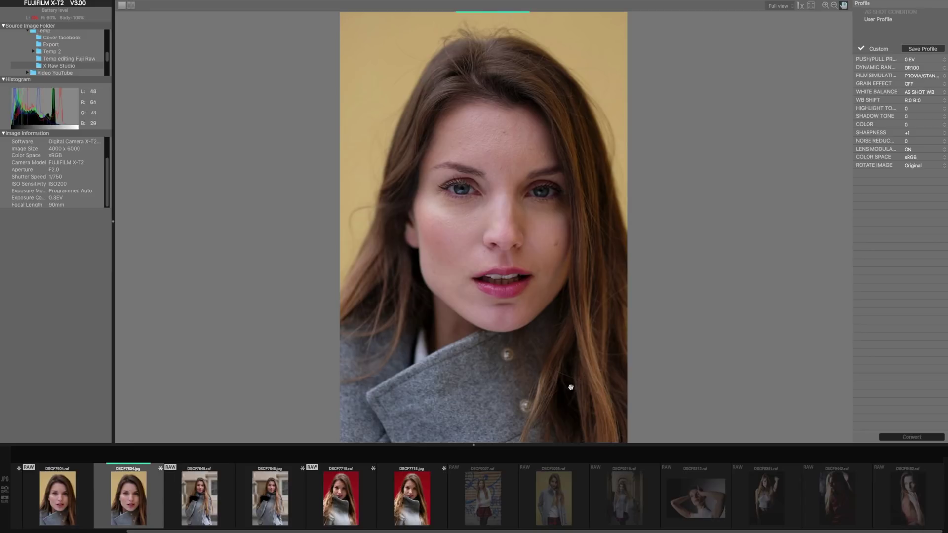
click(211, 495)
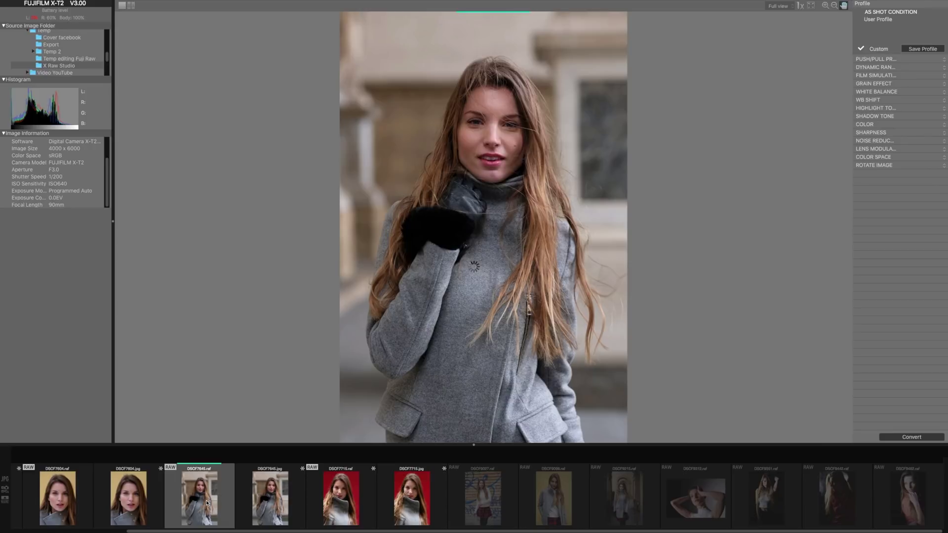